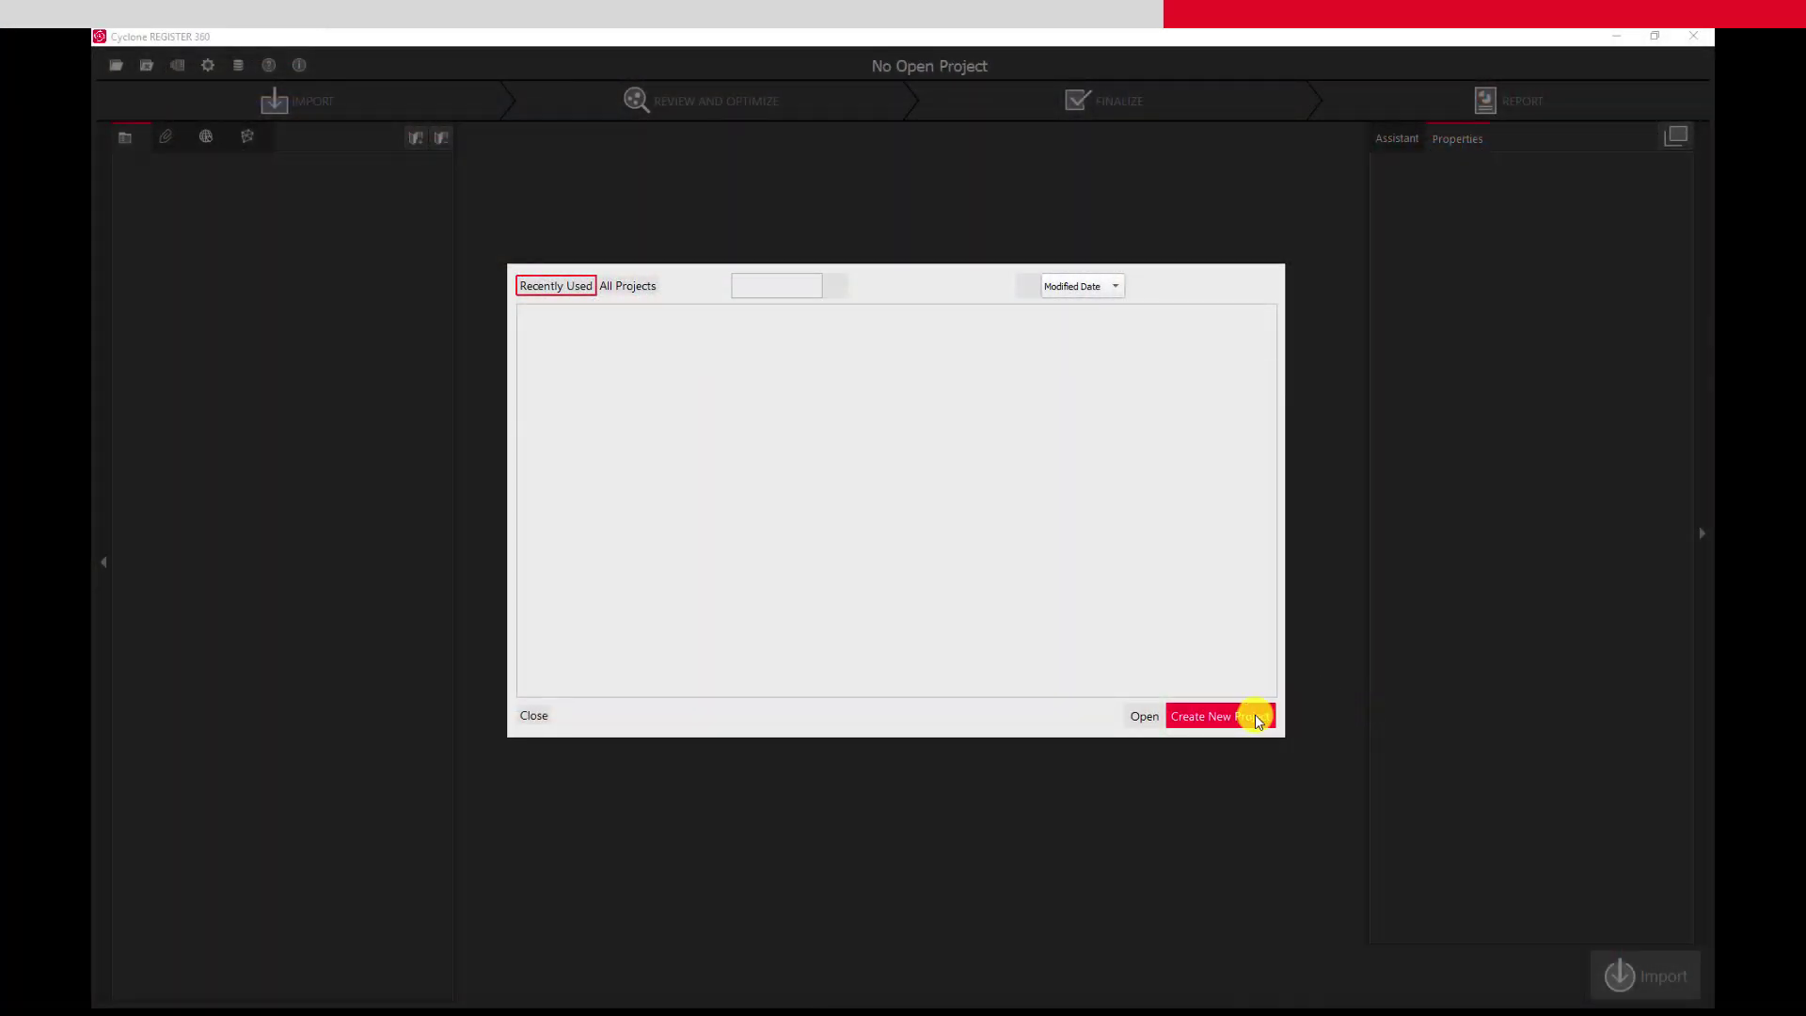
Create a new project named 'Basement Project' and drop in the 'basement project' folder from RTC360 BACKUP
click(1204, 715)
text(Basement Project)
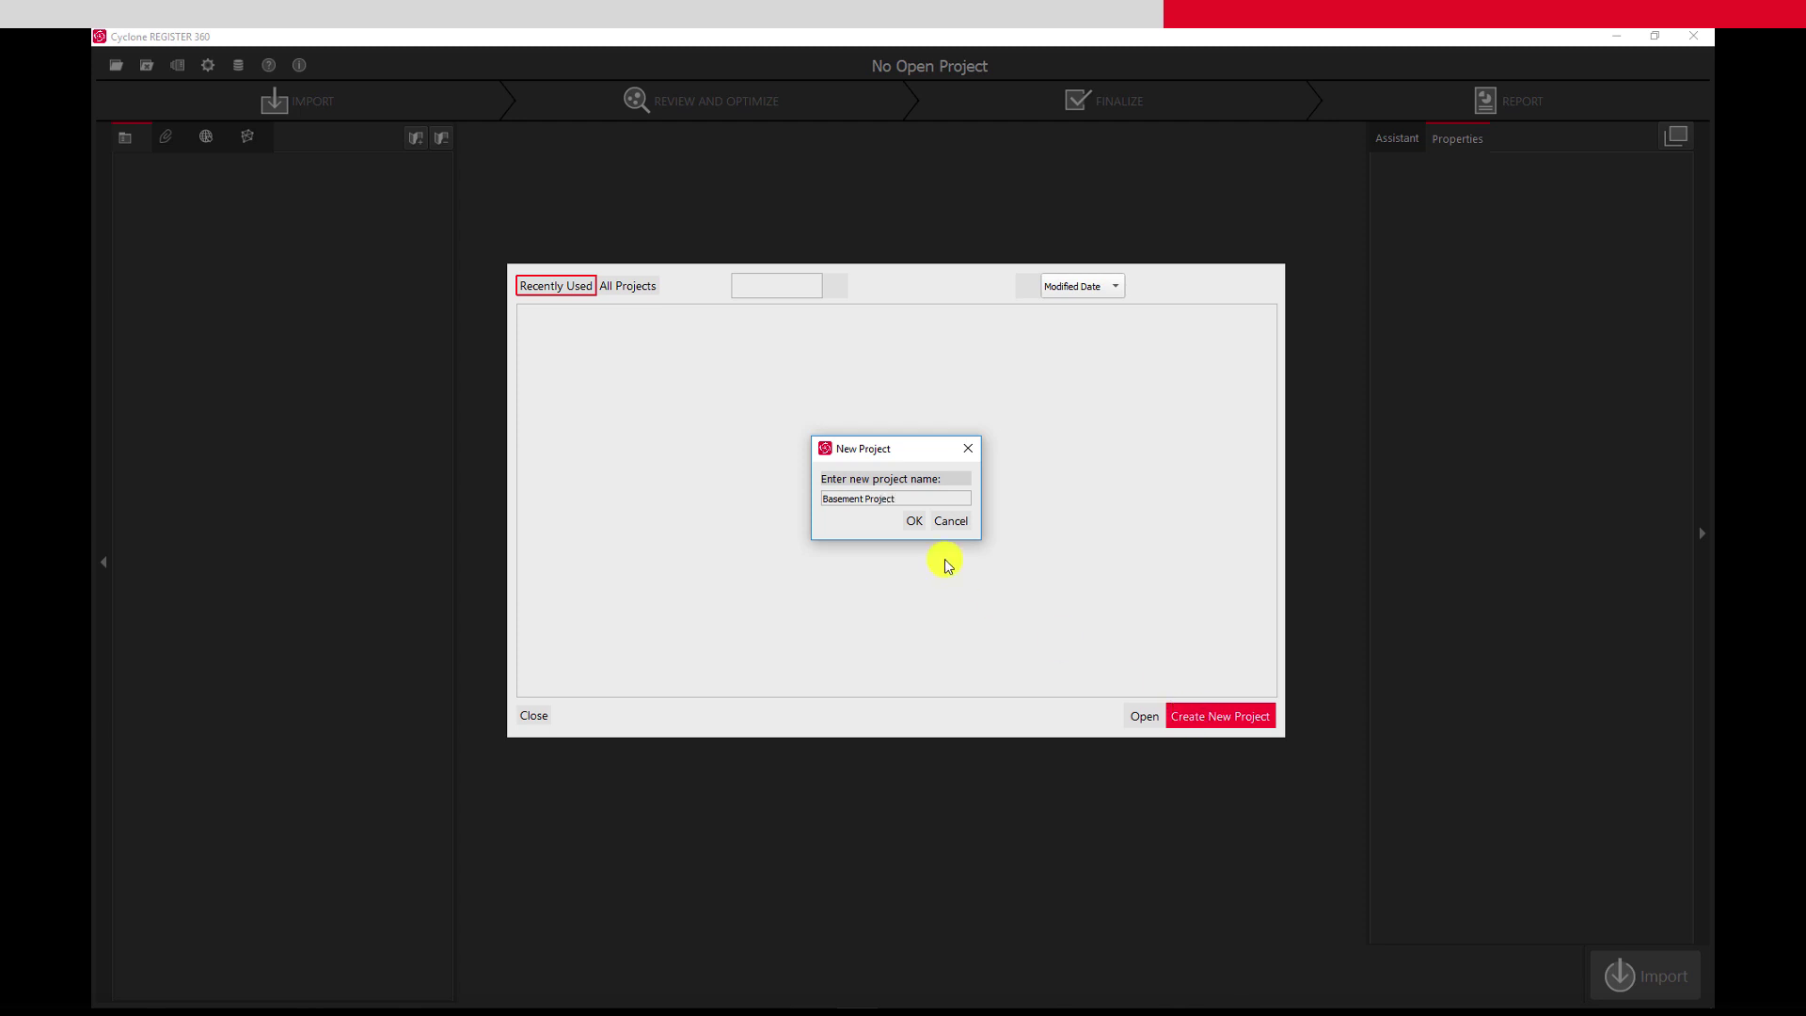
click(915, 523)
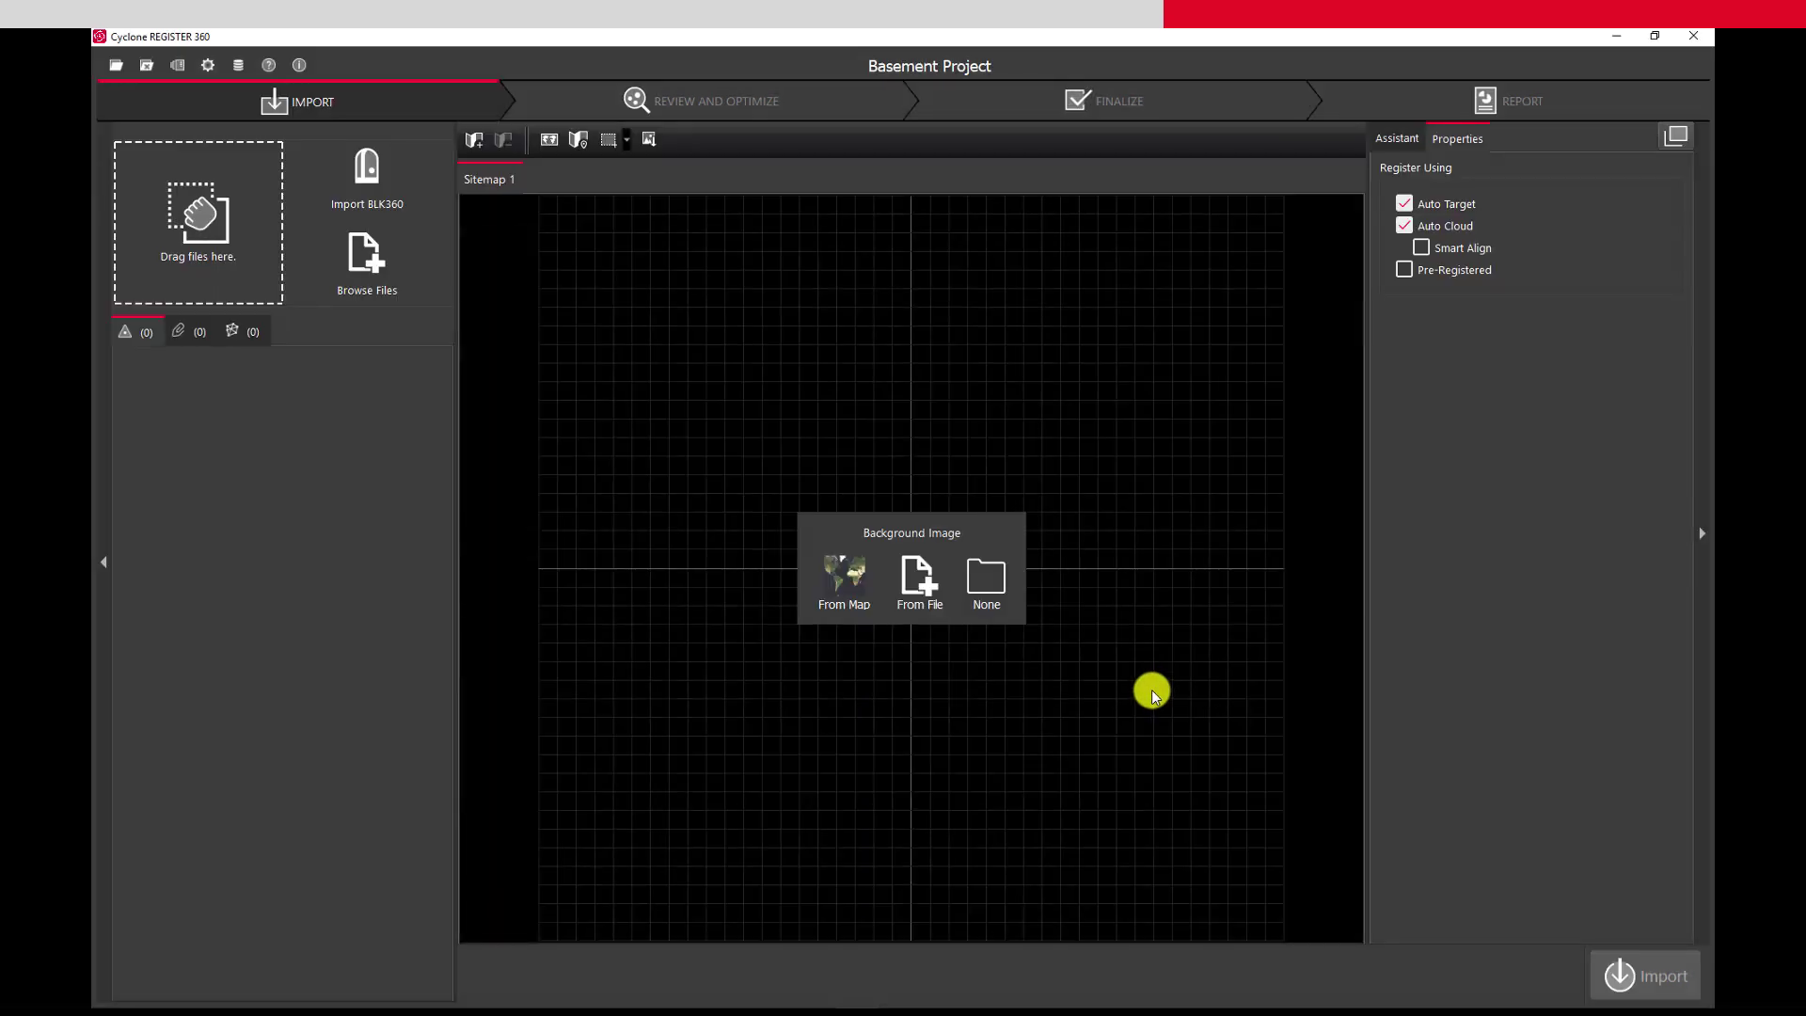
click(258, 1004)
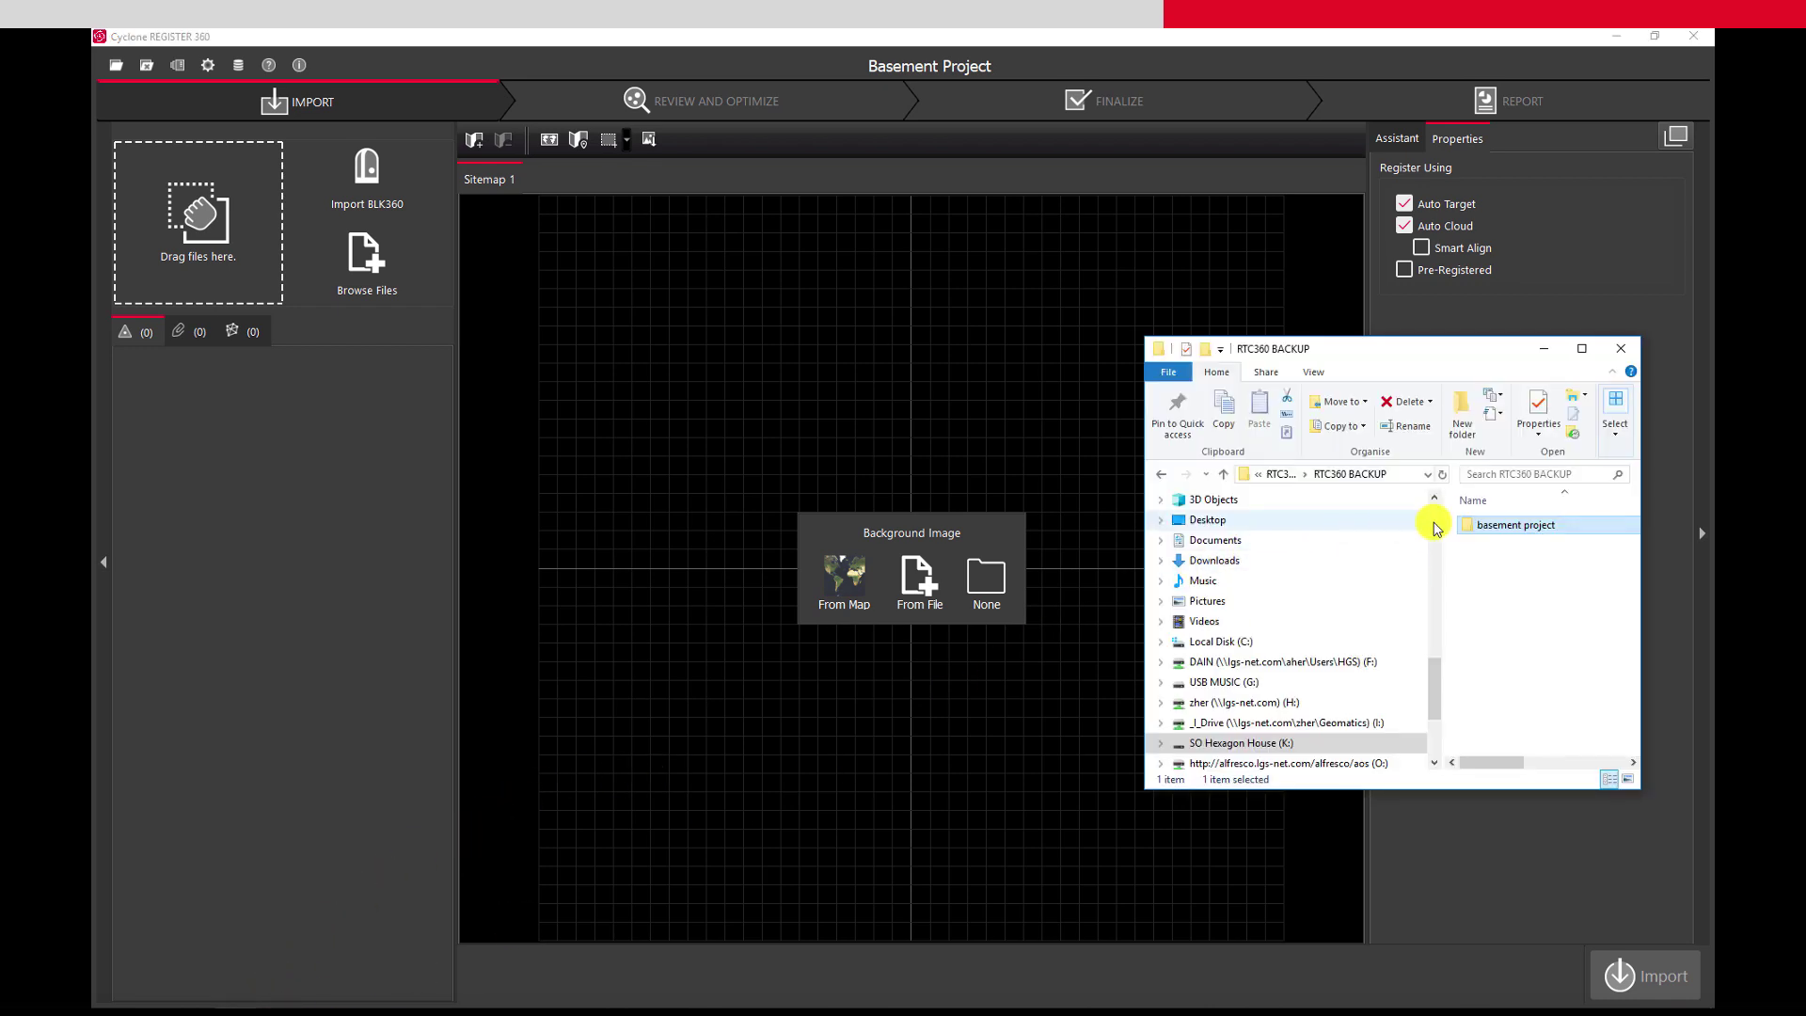
drag(1543, 525, 193, 217)
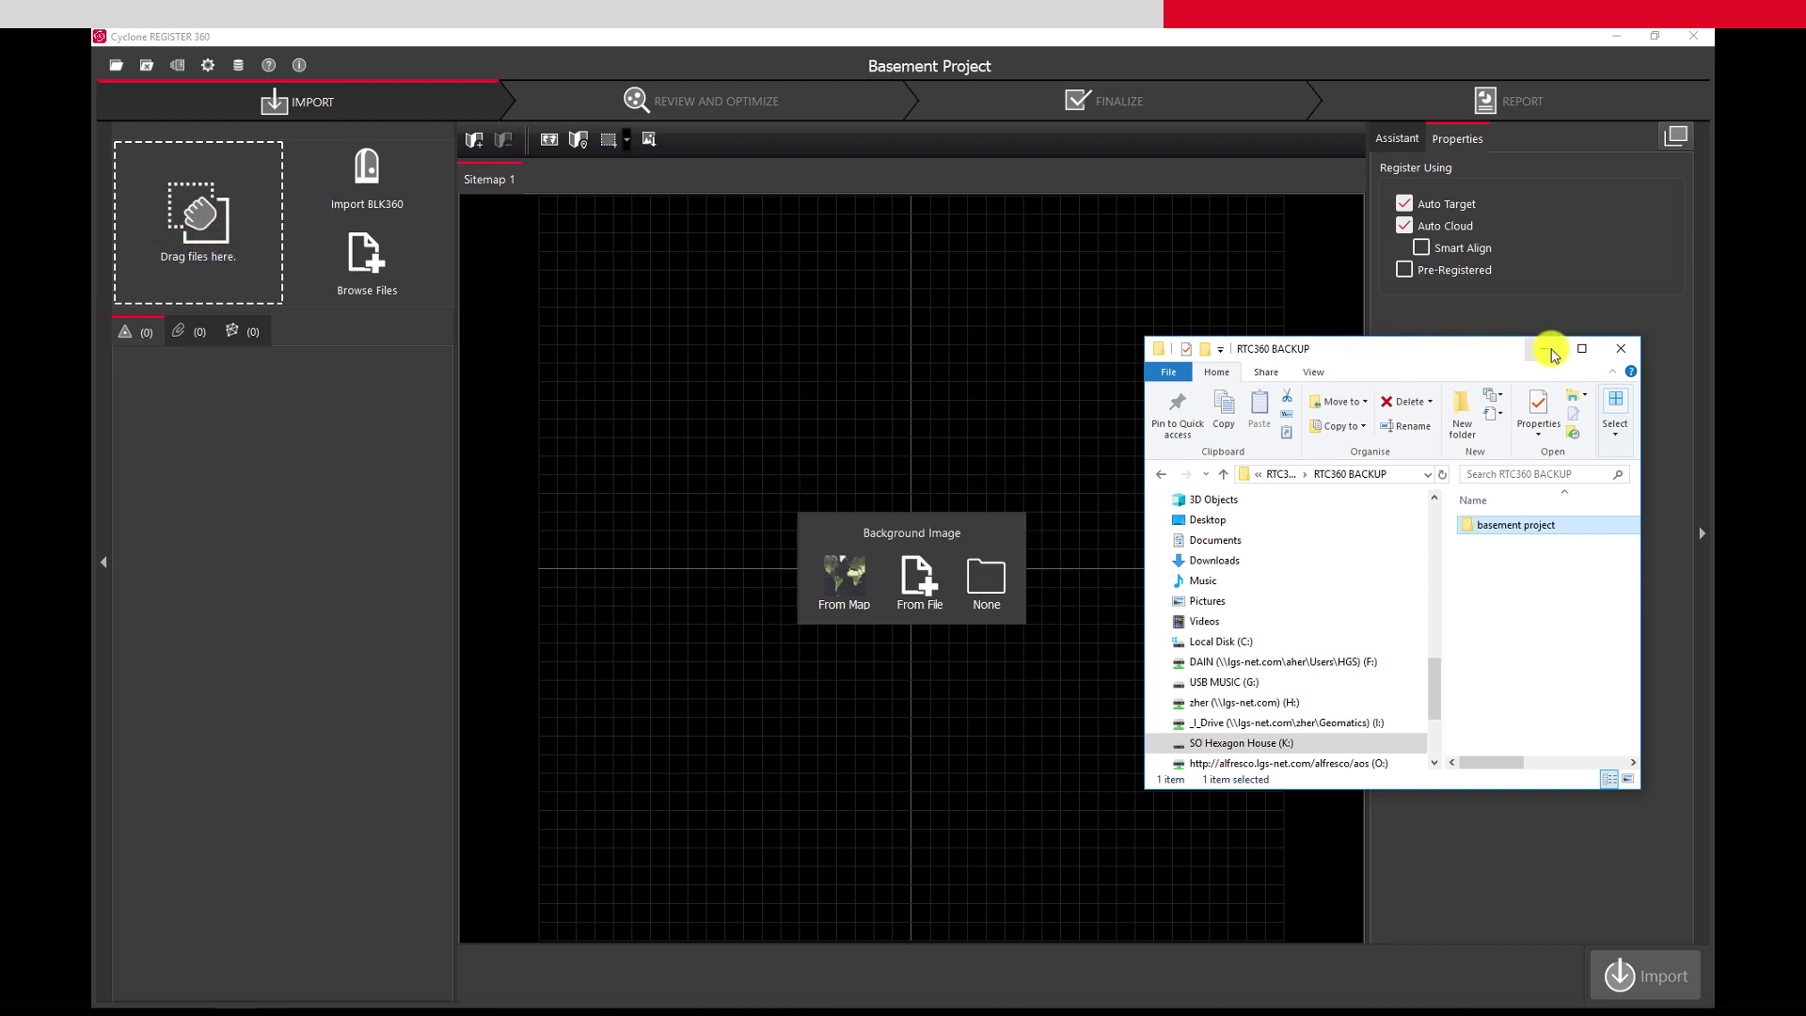
Import the four basement setups into Bundle 1 with 3 links and 0.001 m error
click(1545, 349)
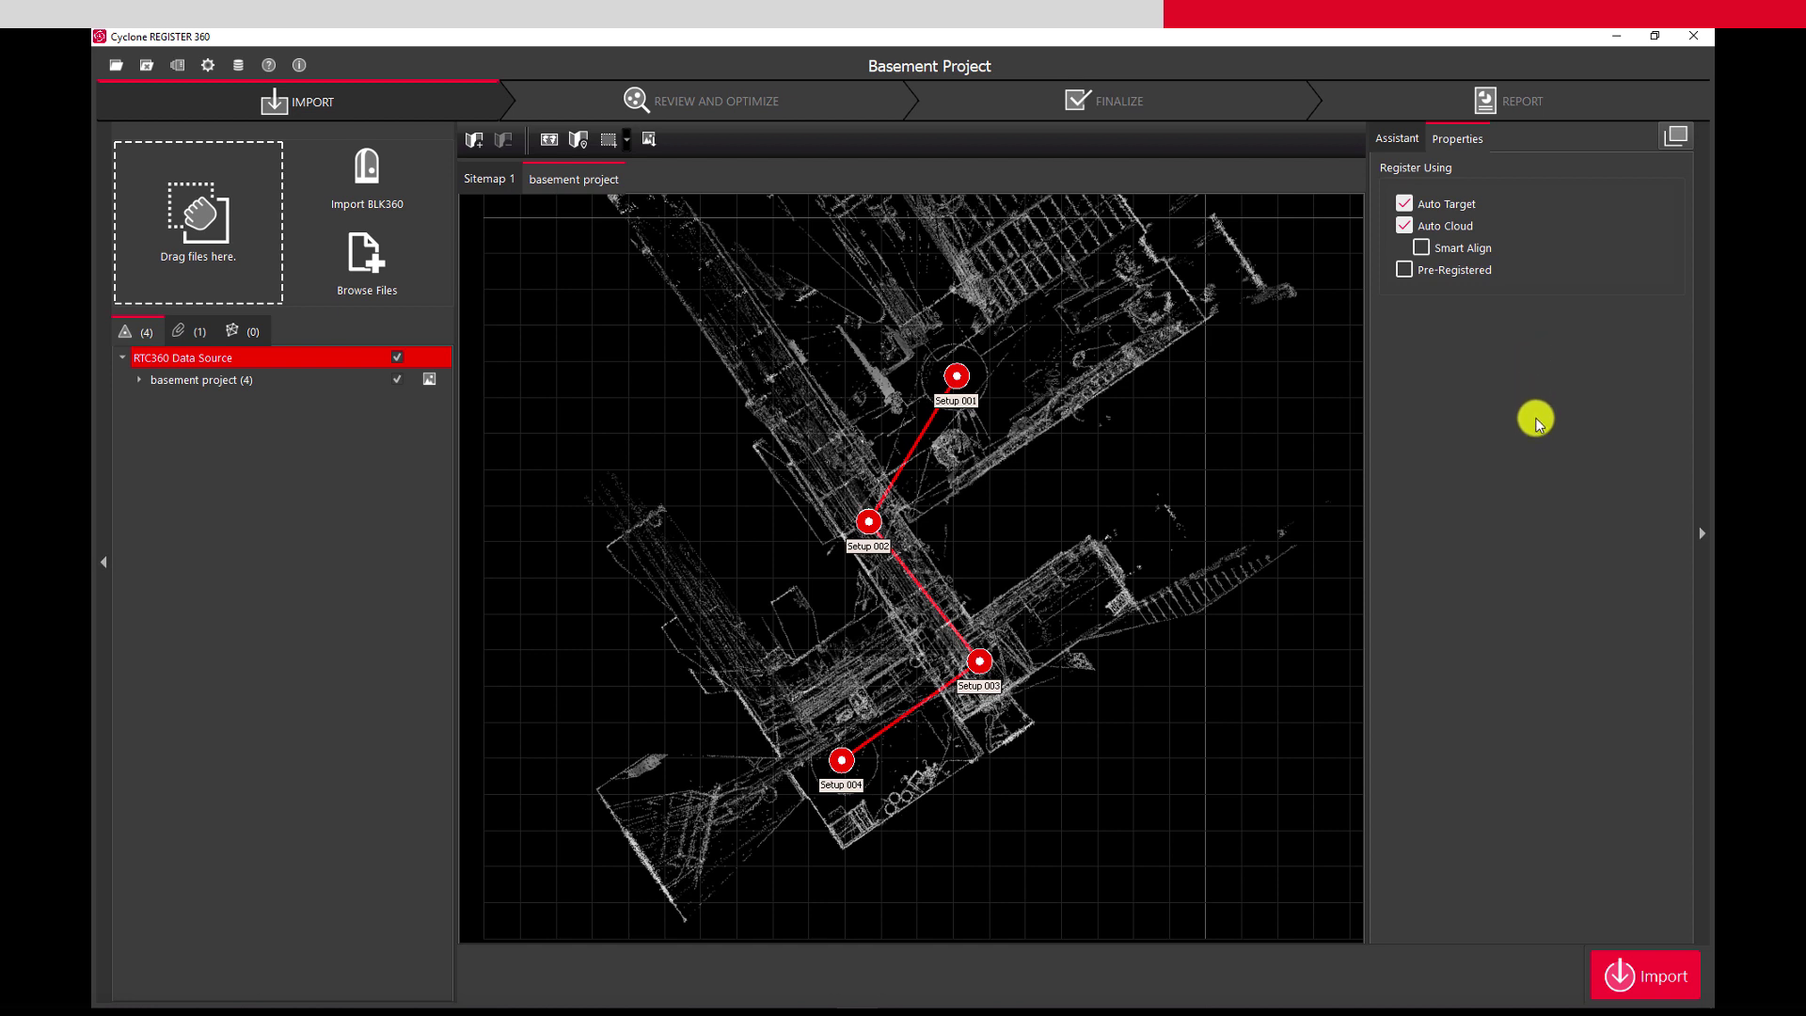
click(1632, 982)
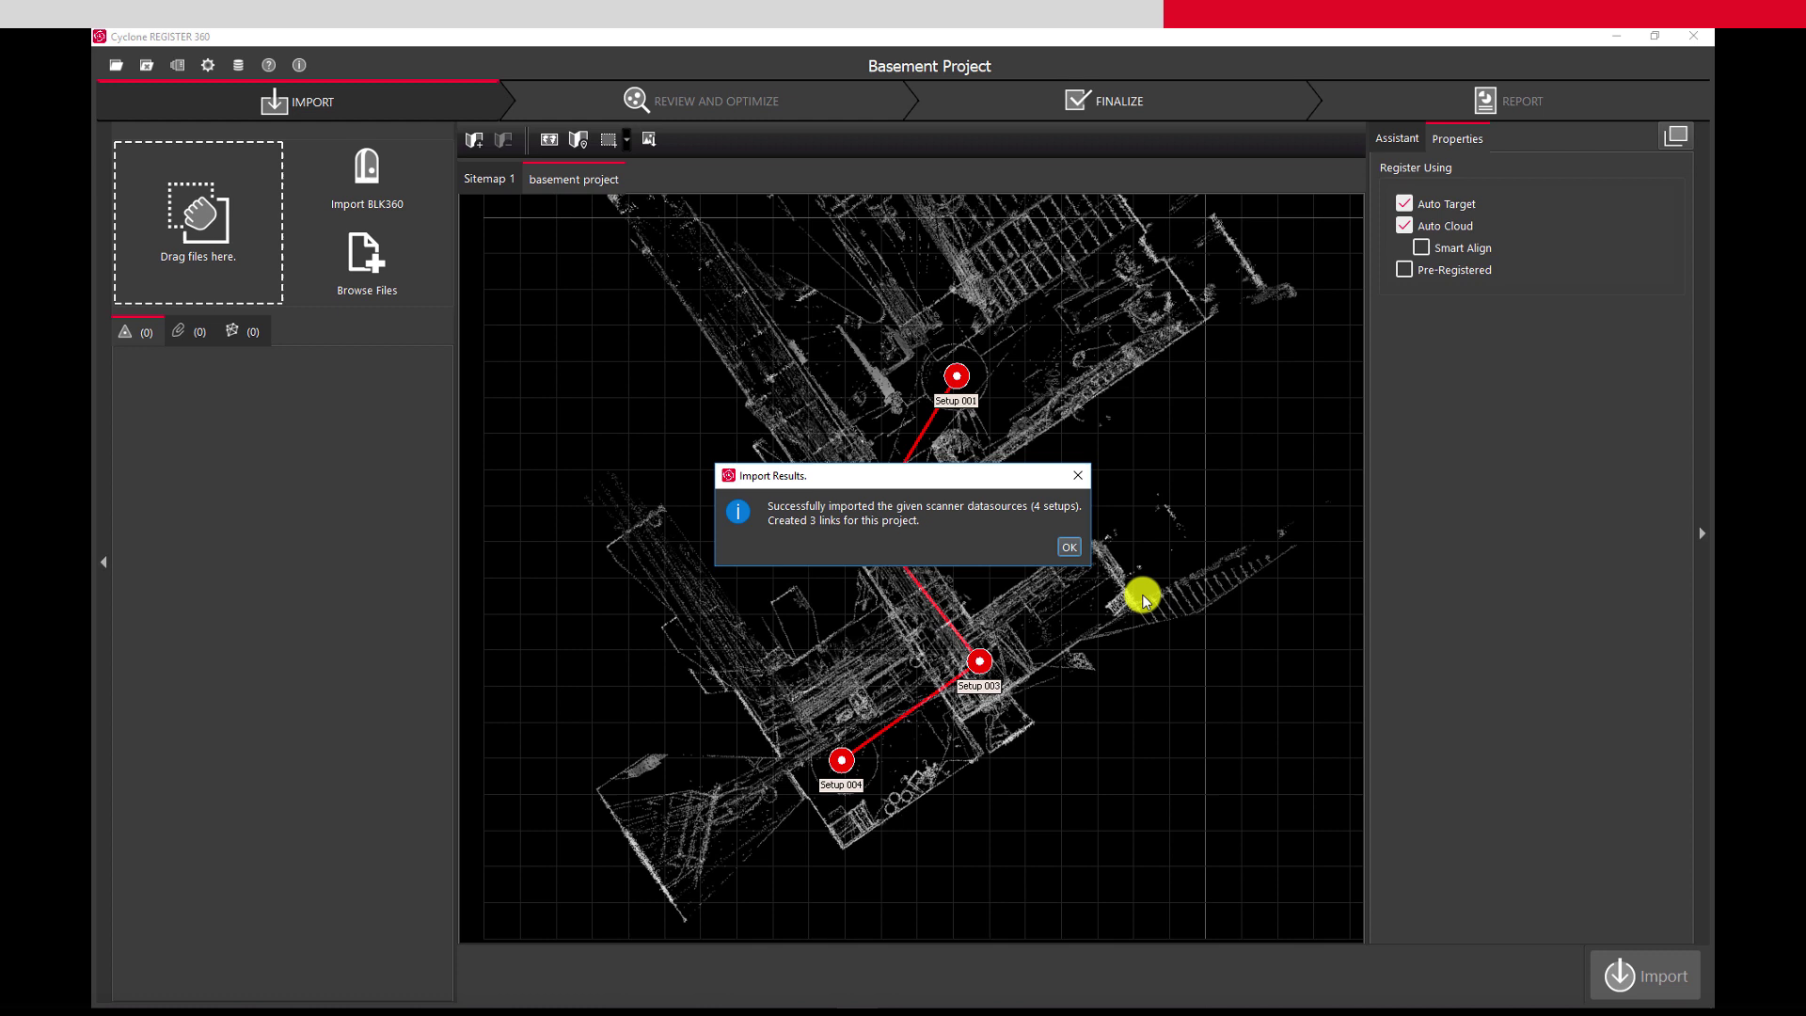
click(1064, 544)
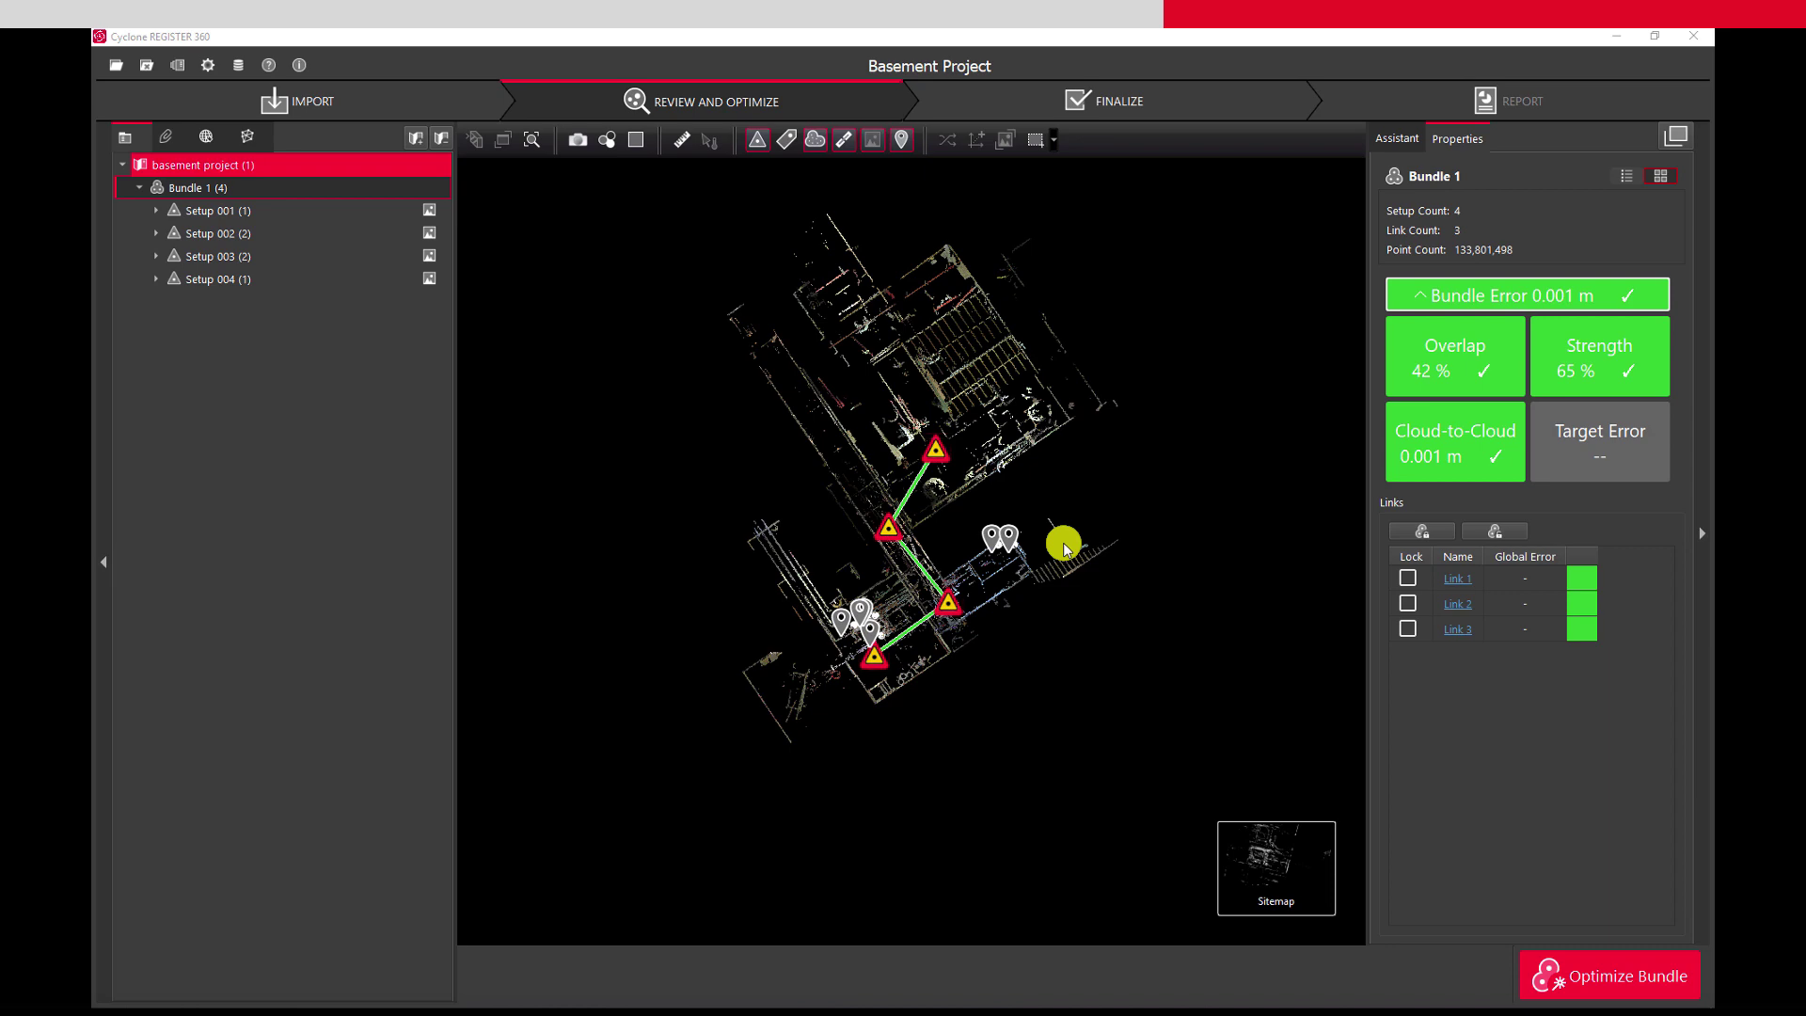
Switch the viewer to the 3-D Bundle Cloud view
click(1271, 870)
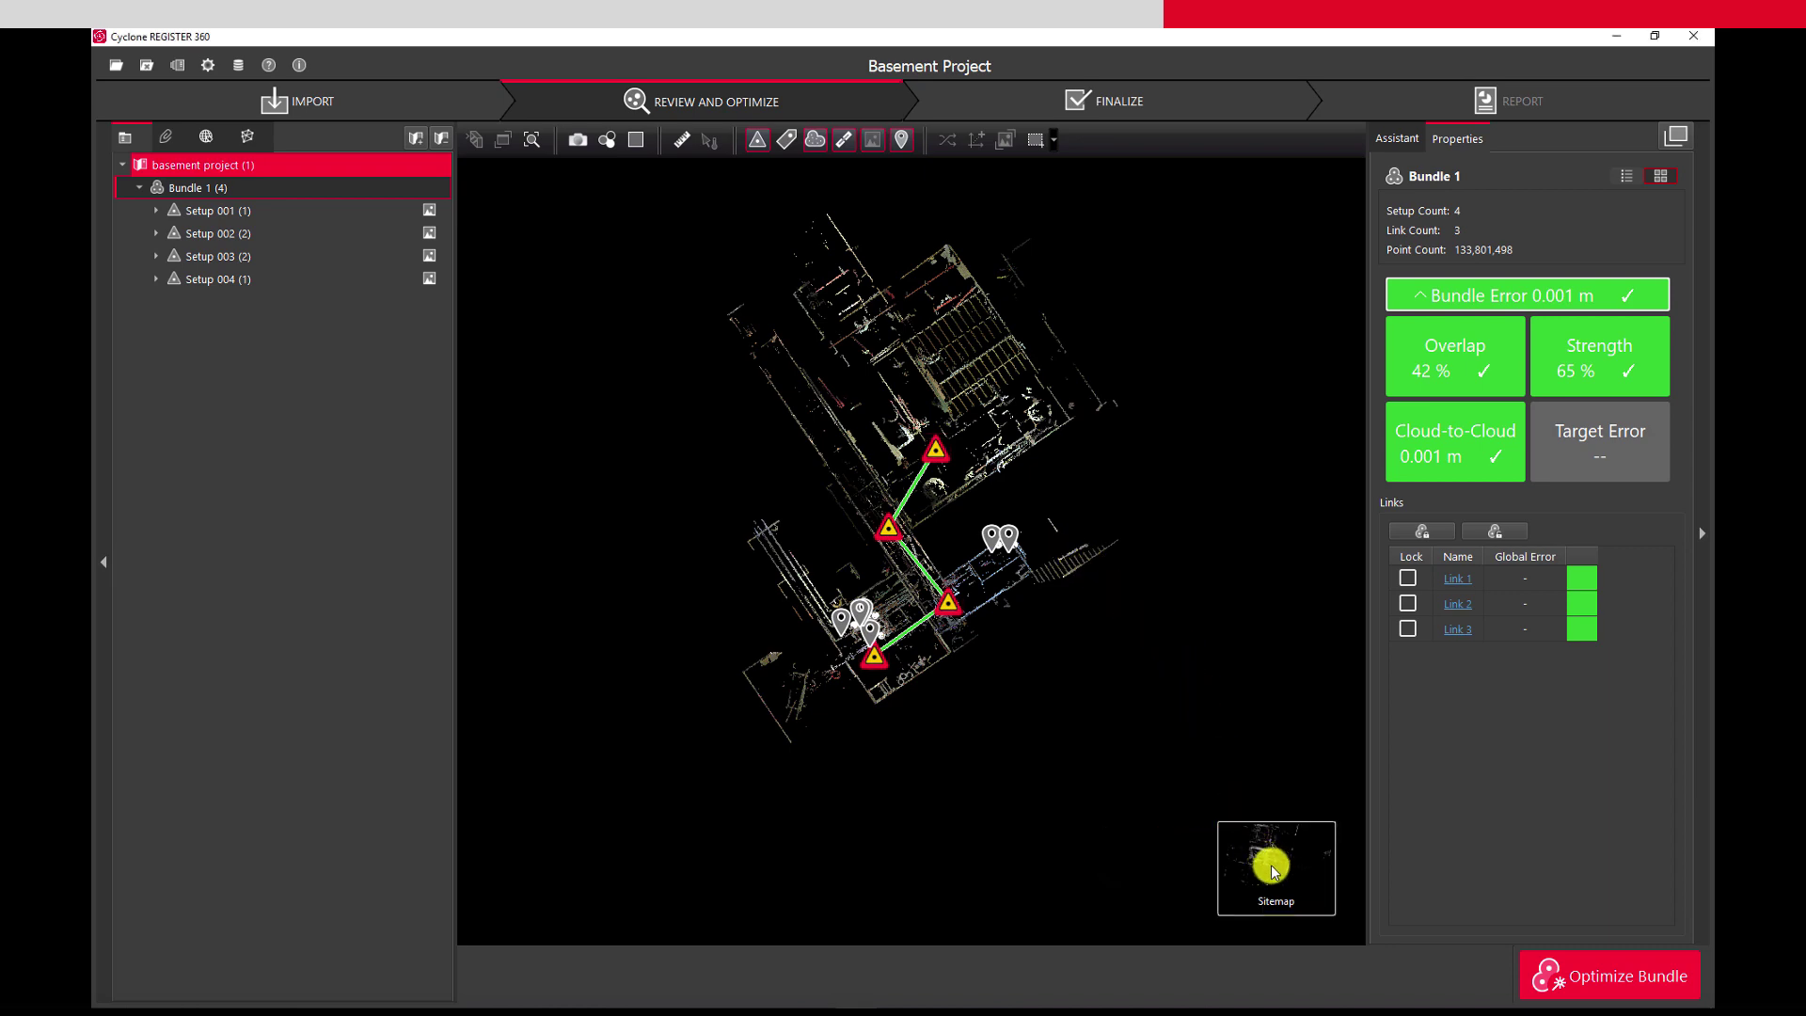
mouse_move(1272, 870)
click(1159, 865)
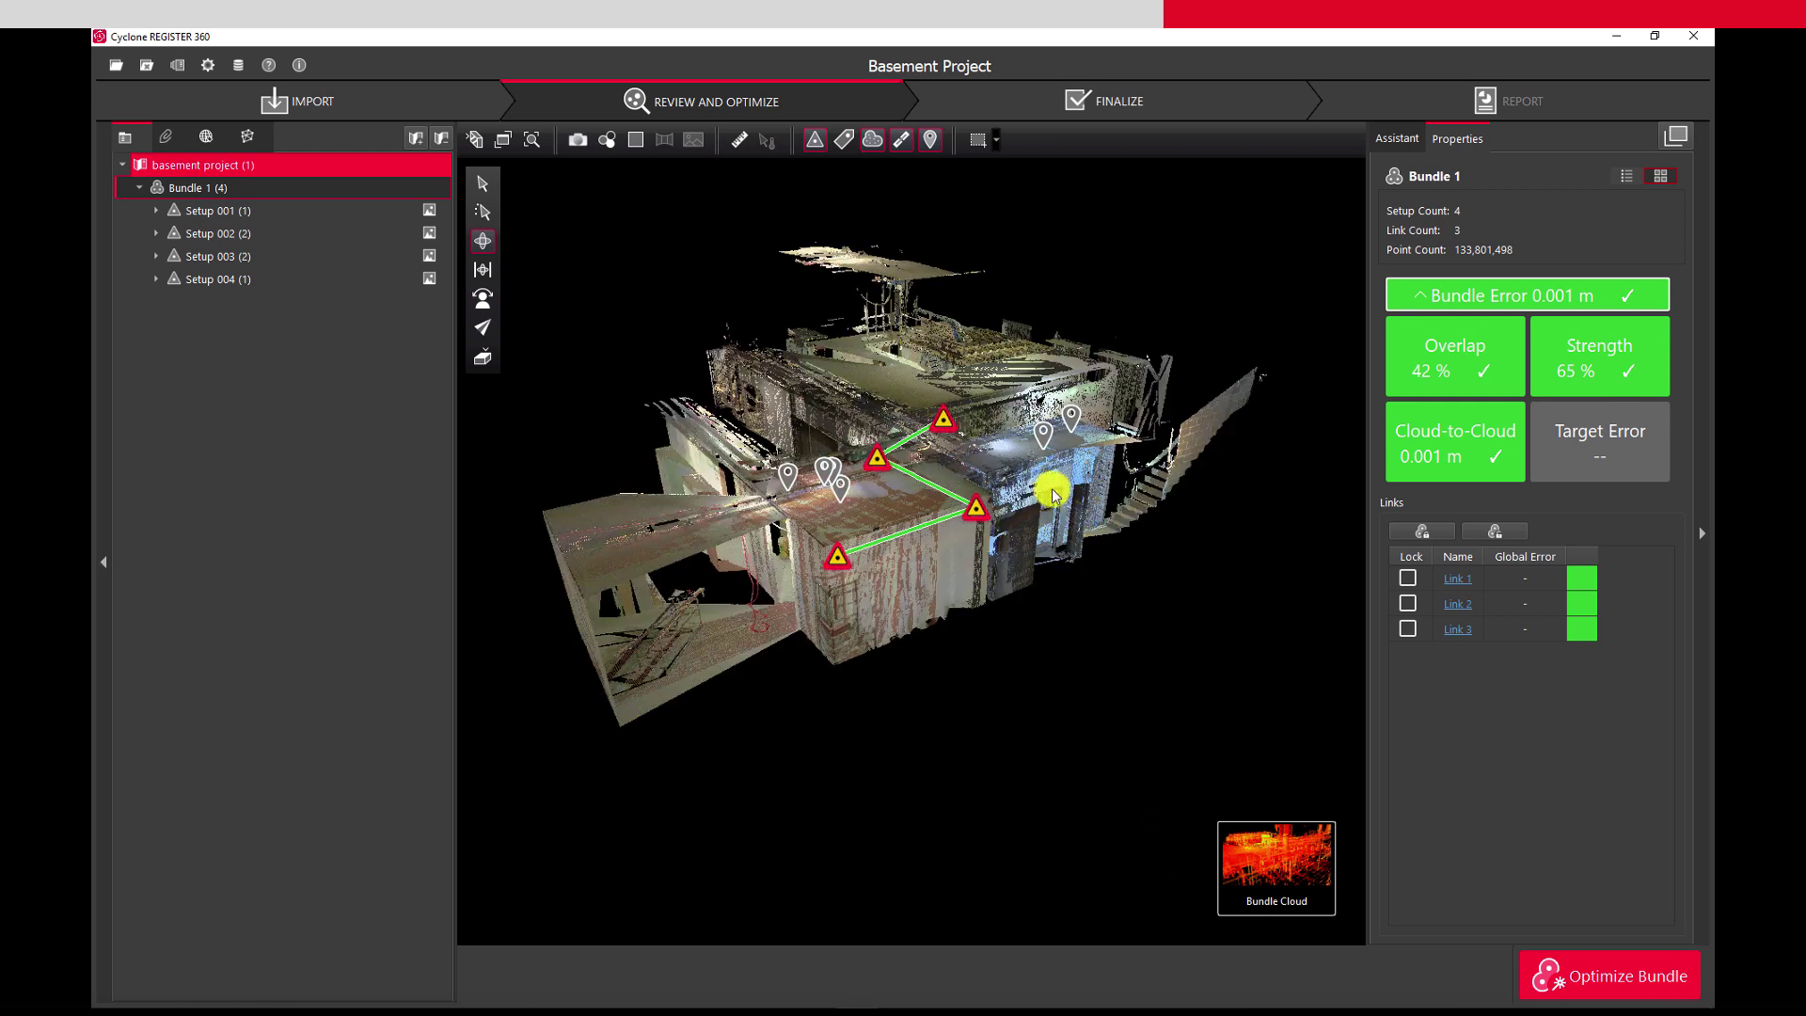
Inspect Setups 001 to 004 and the details of Geotag 1
click(944, 423)
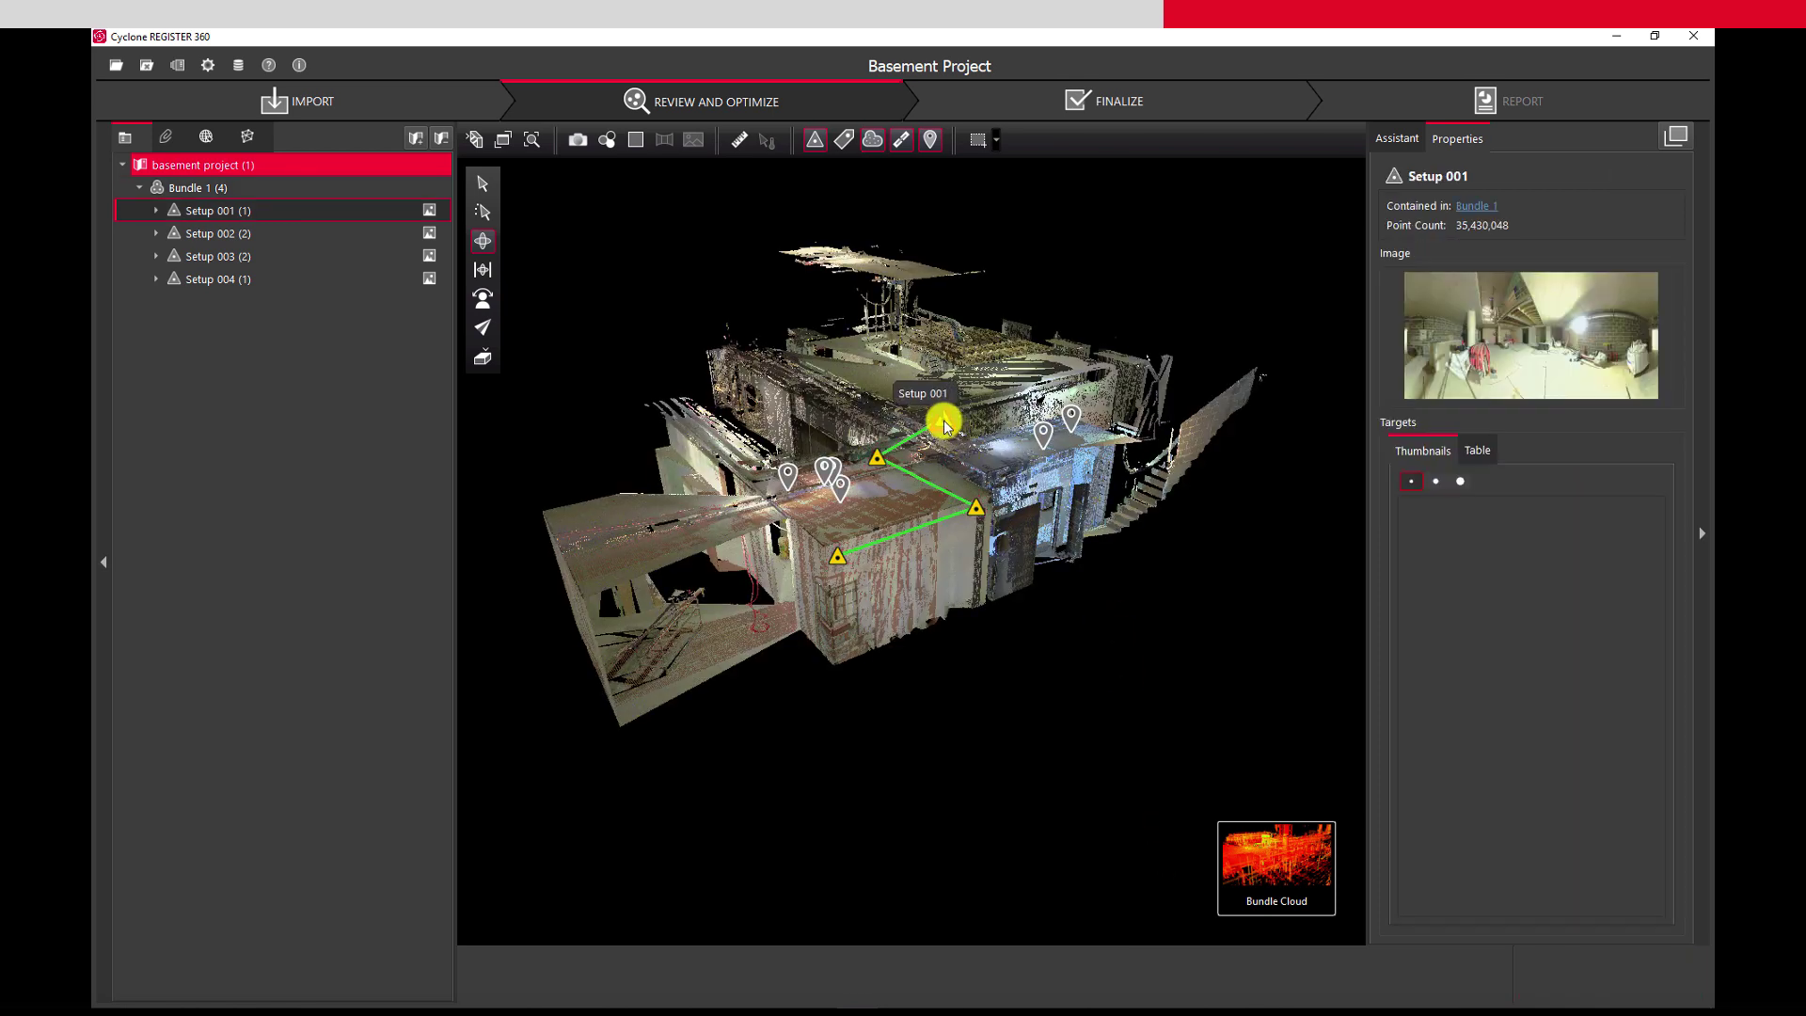
click(875, 459)
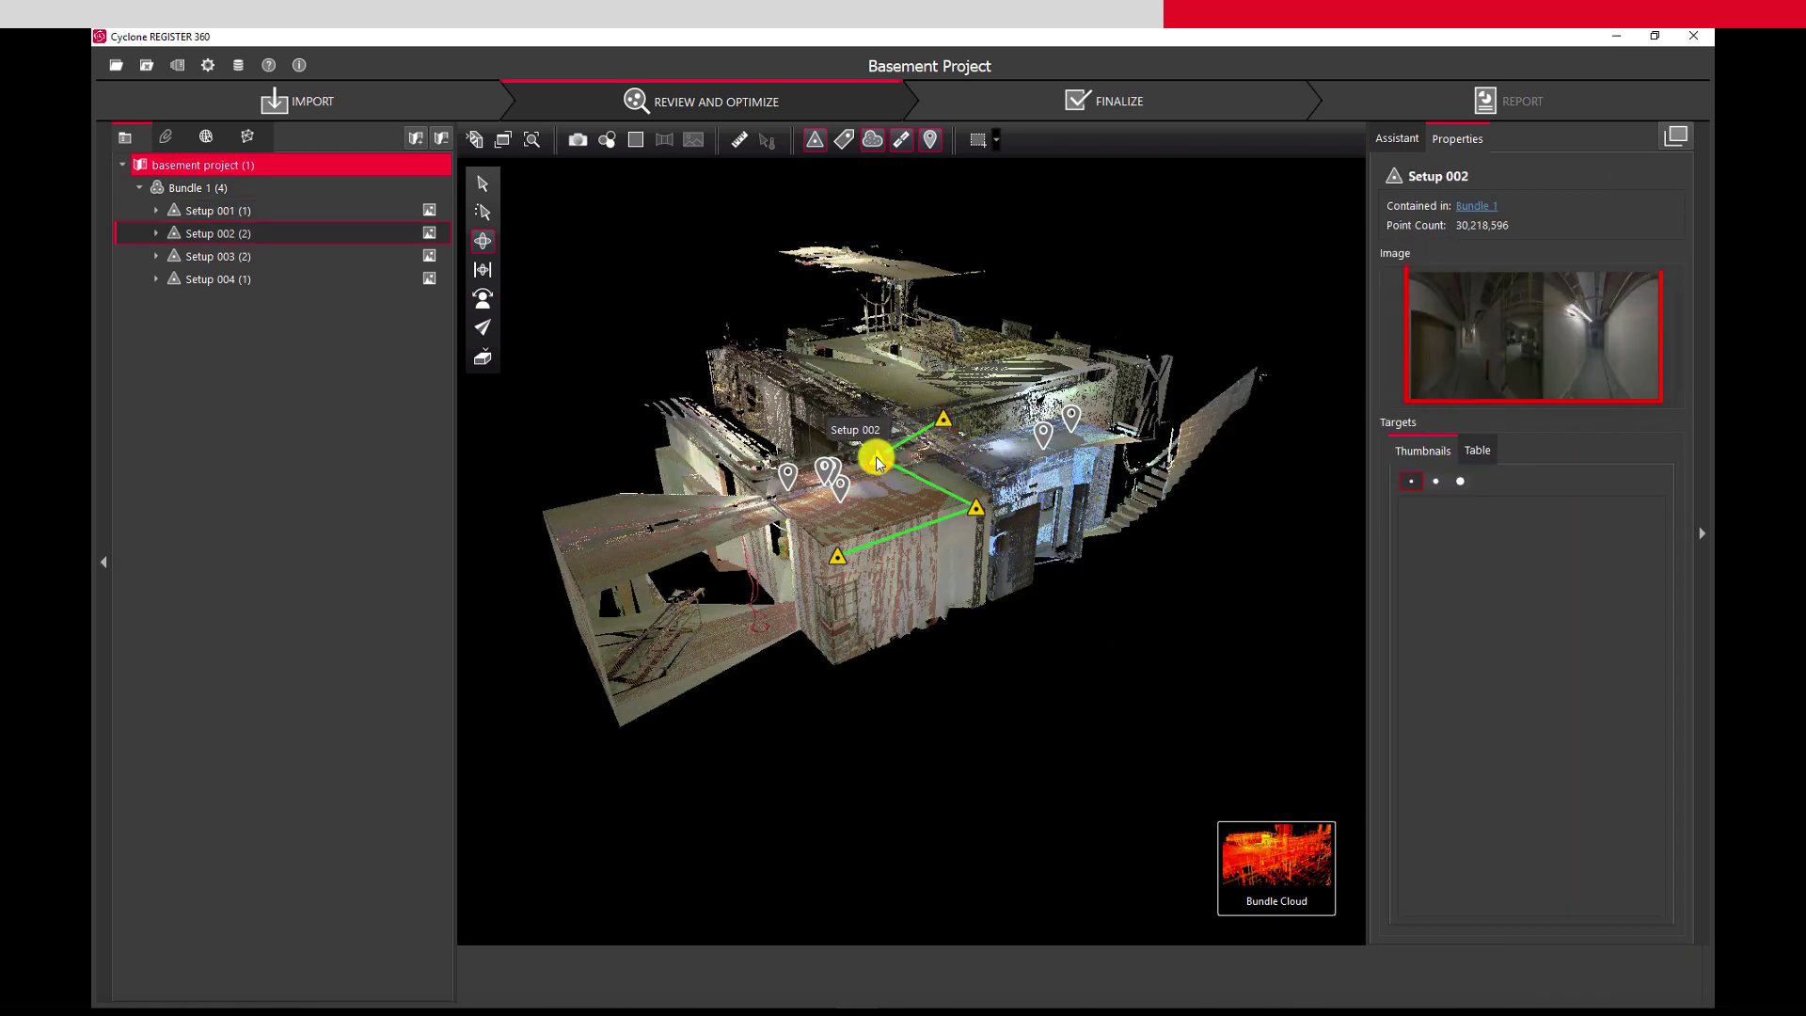
click(975, 507)
click(838, 555)
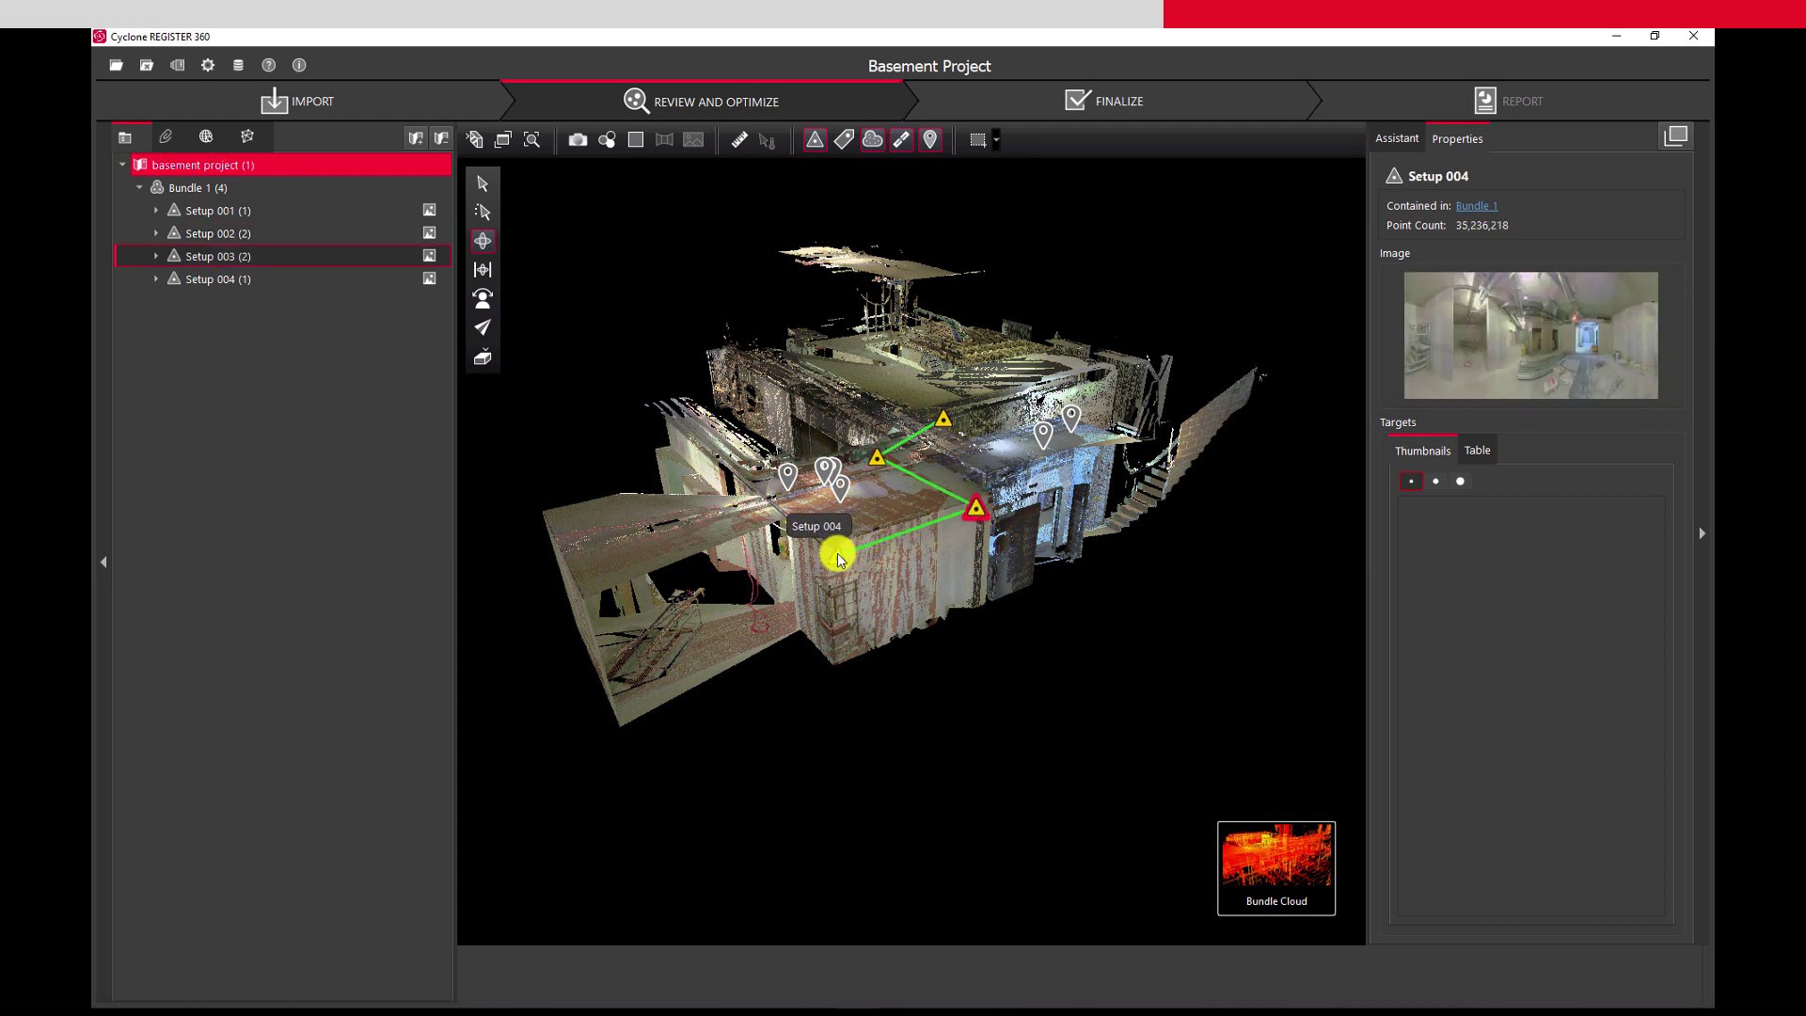
click(1039, 431)
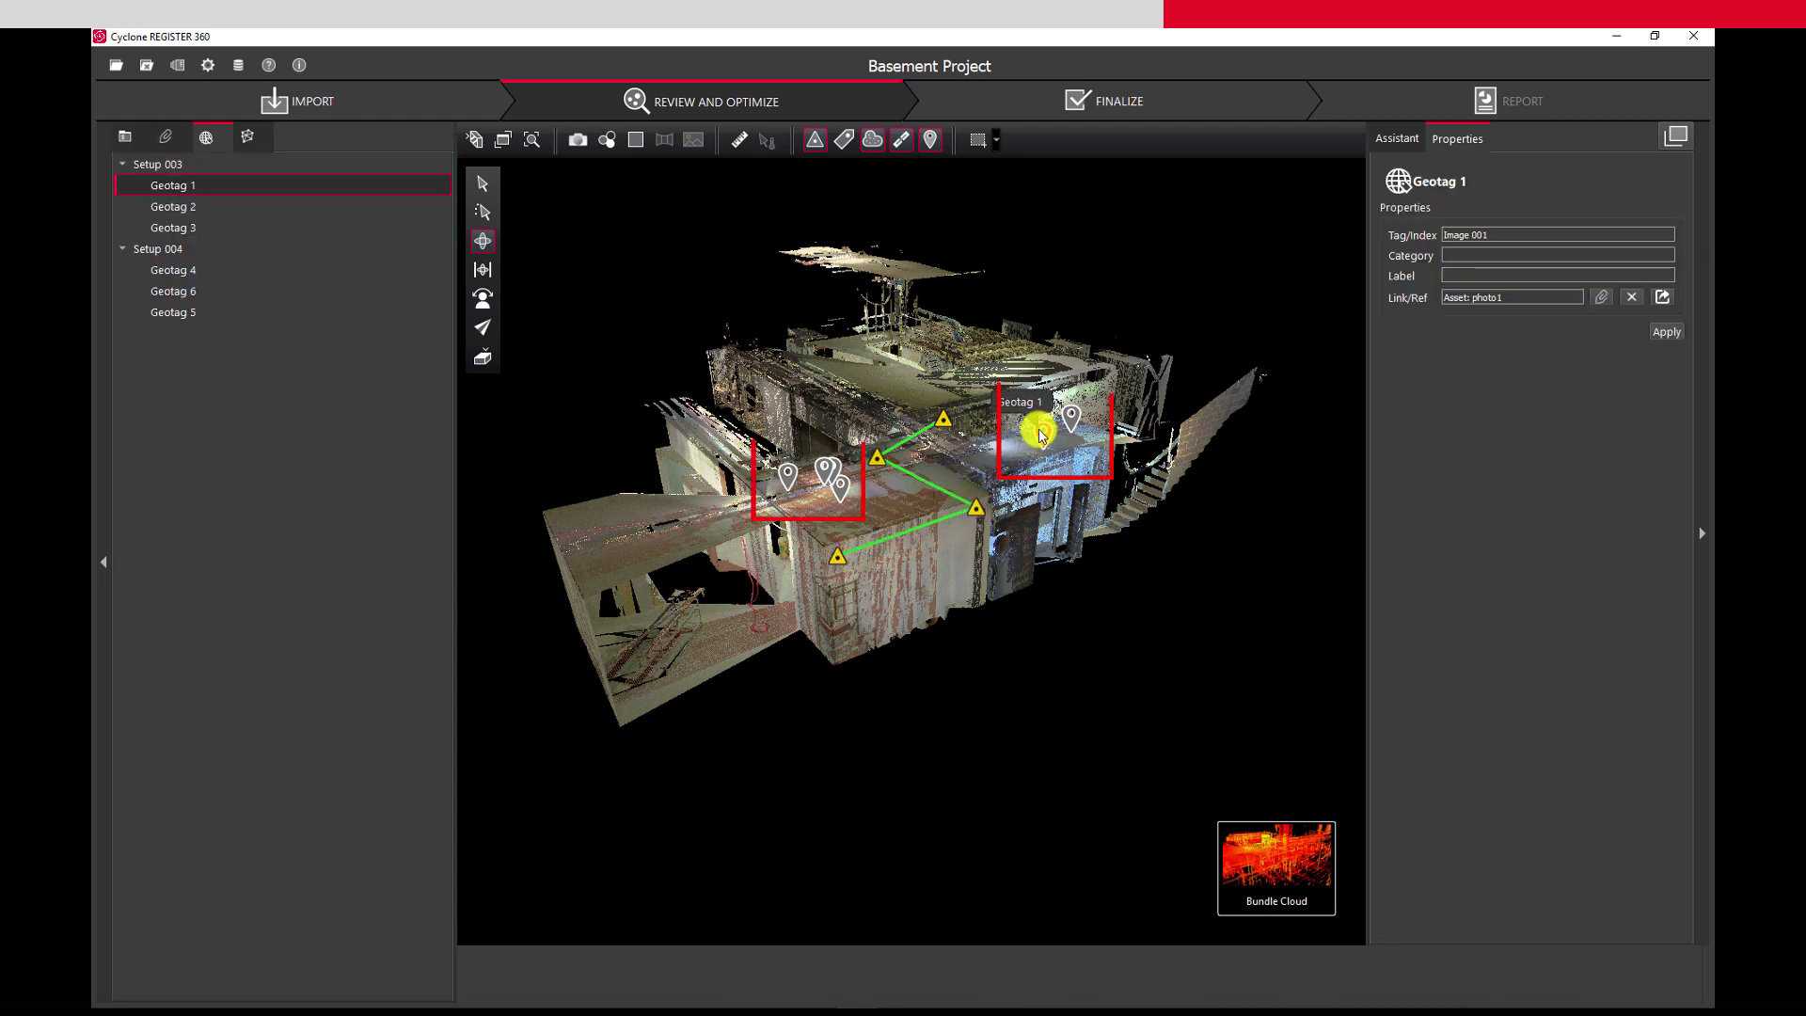
click(1663, 298)
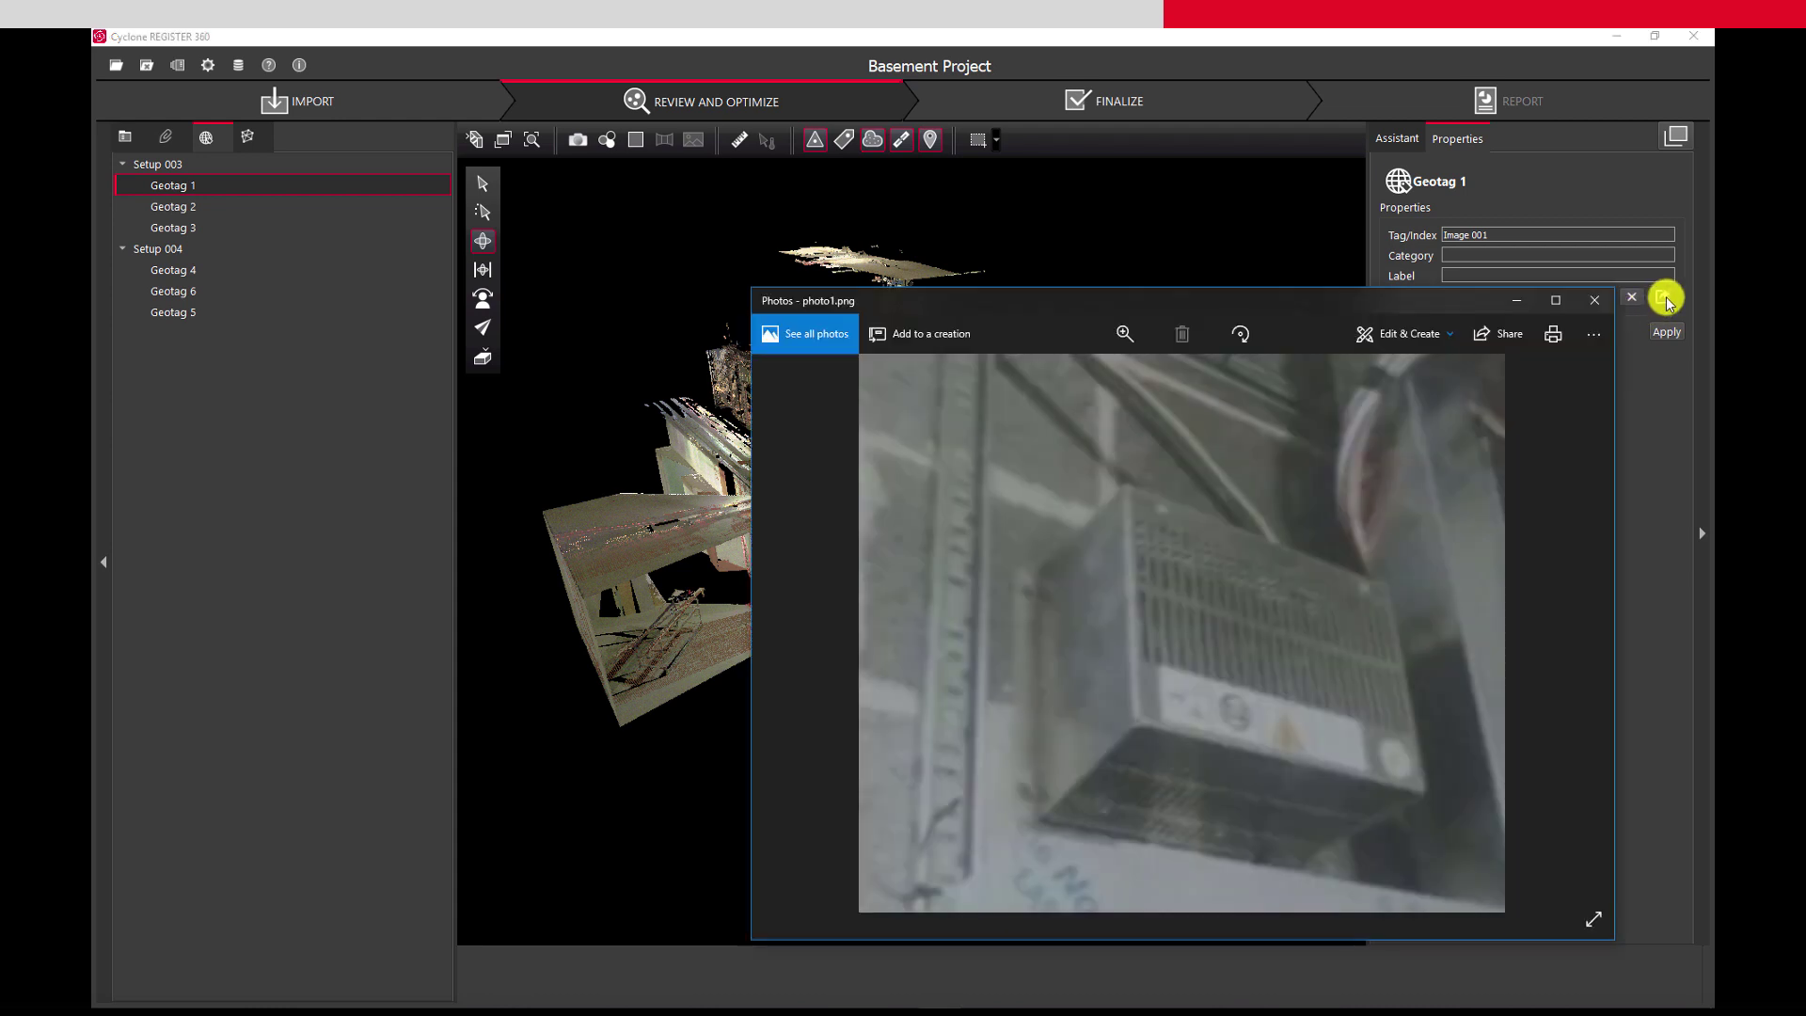
click(1595, 302)
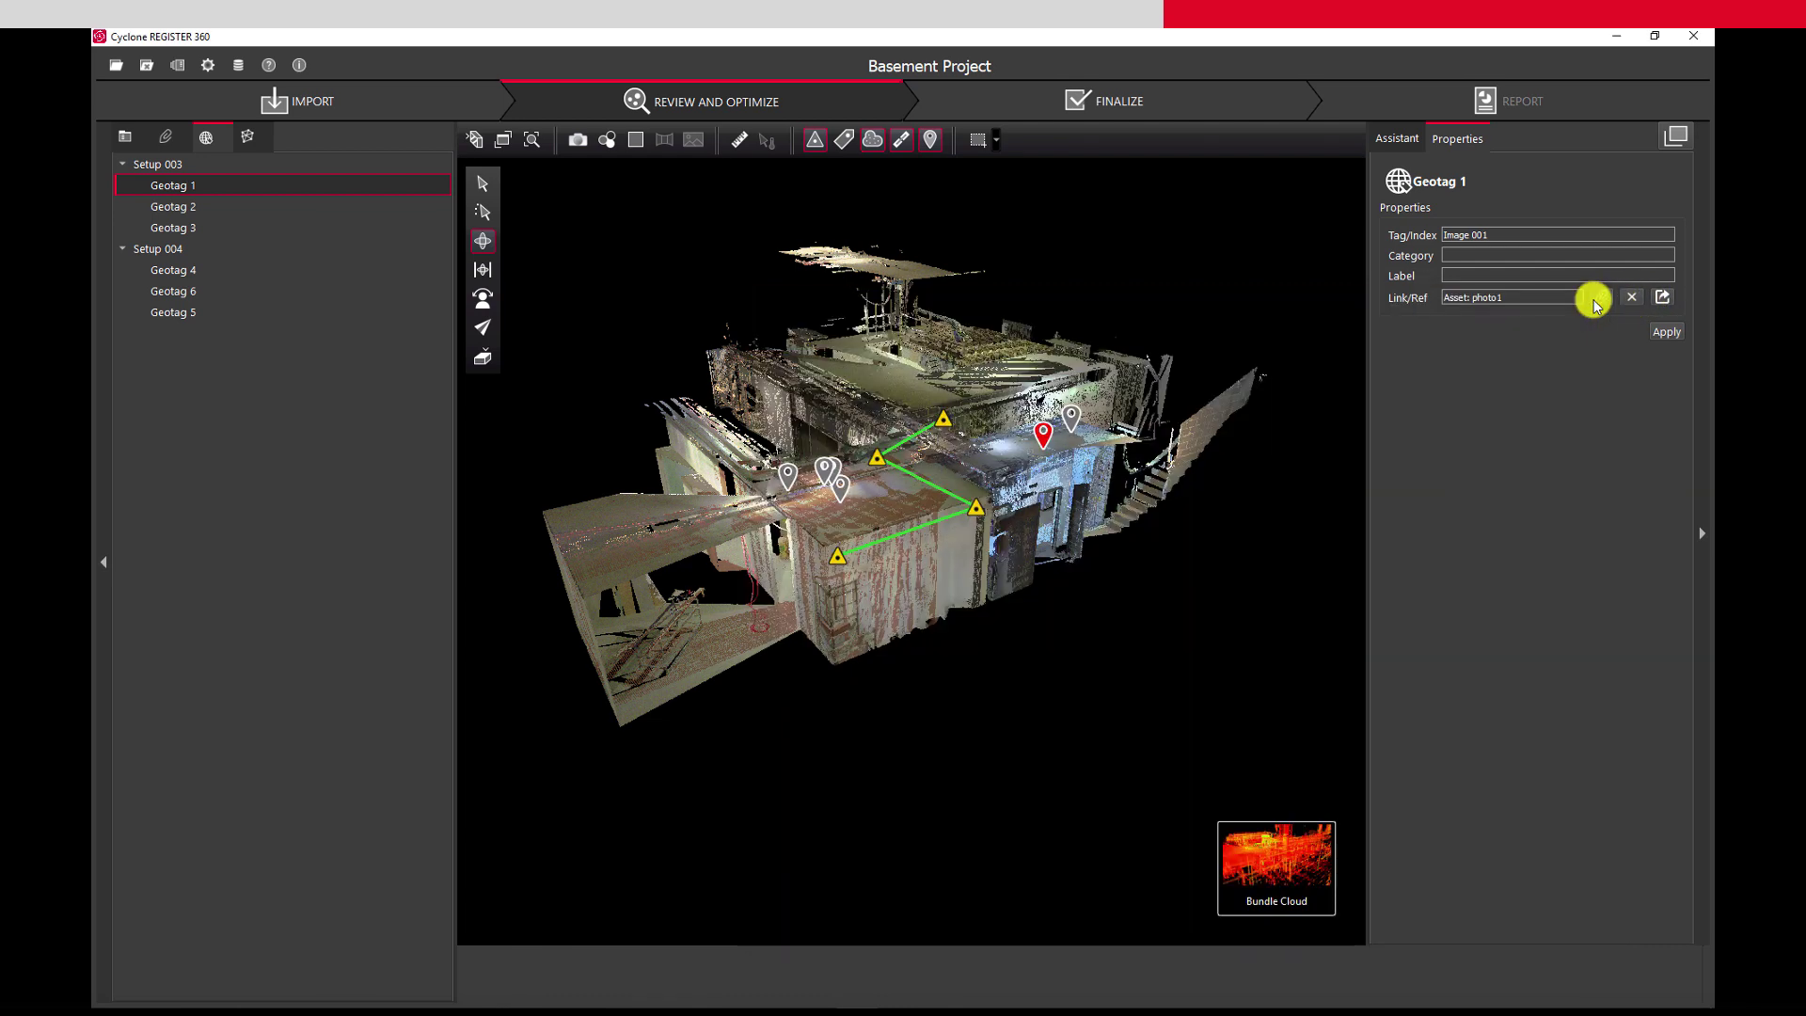
click(978, 510)
Look around the Setup 003 station view to locate Geotag 1, then return to the Sitemap view
double_click(979, 509)
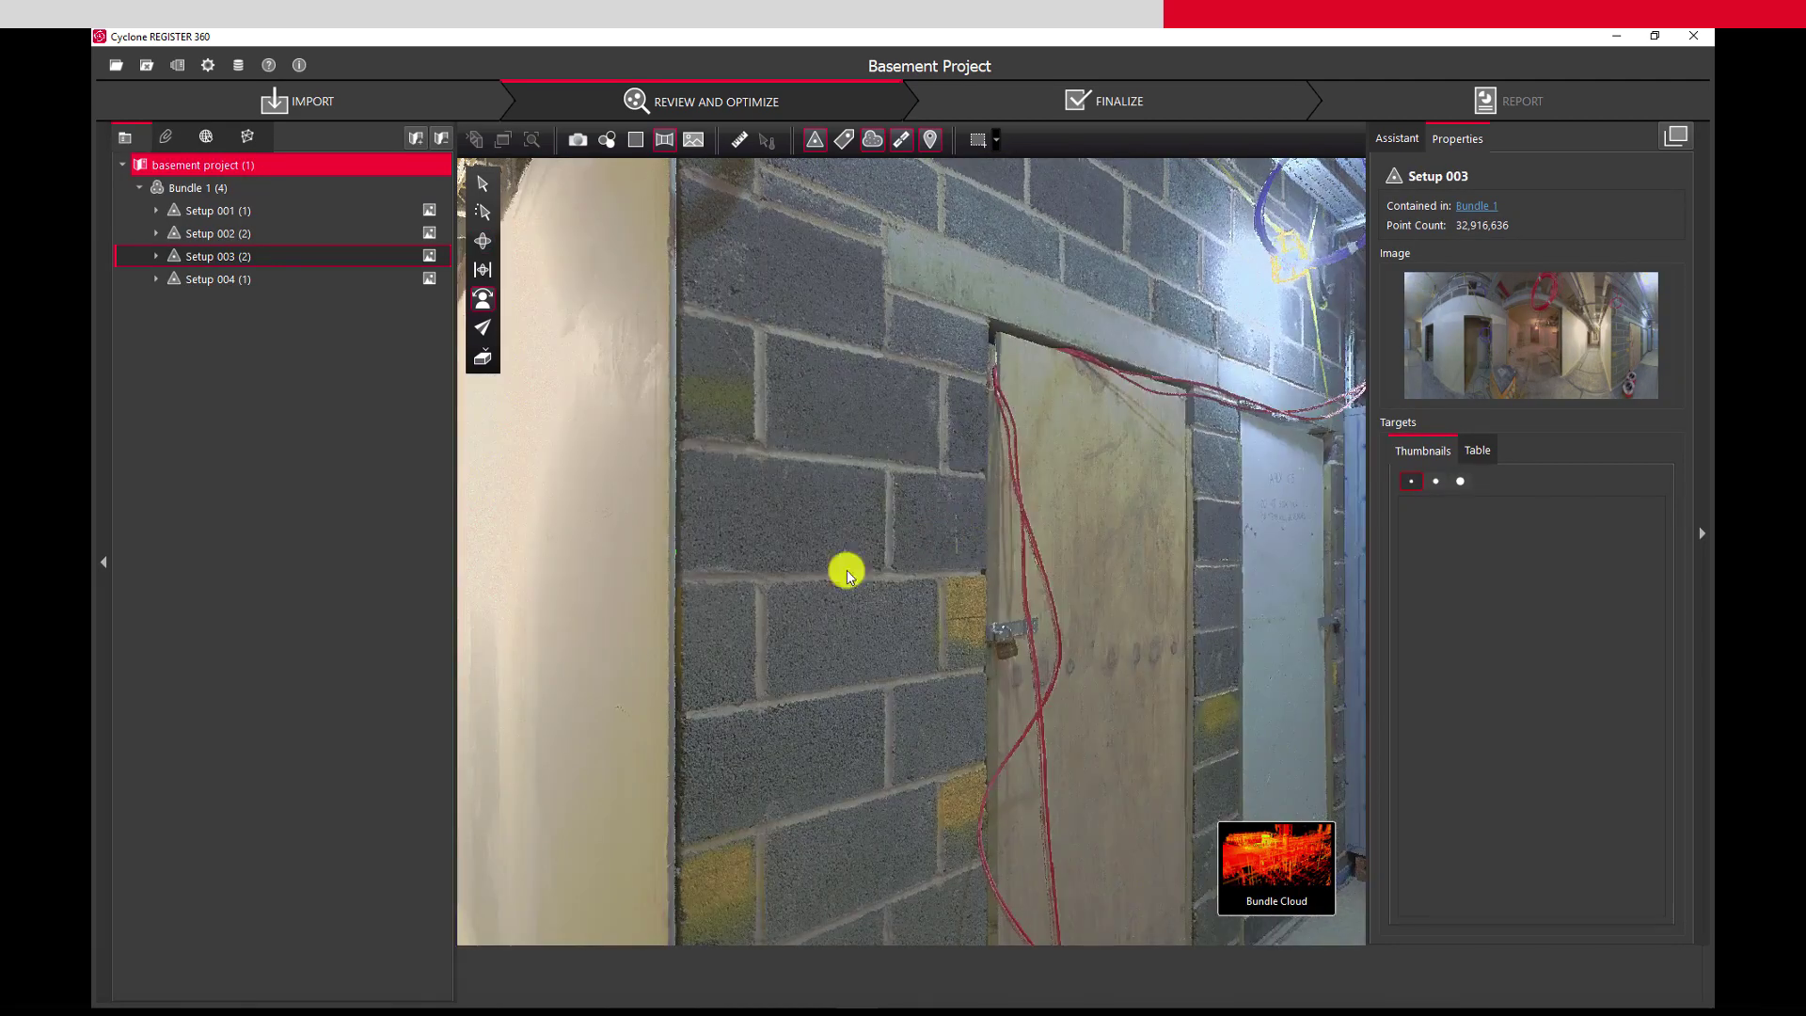
drag(847, 568, 555, 568)
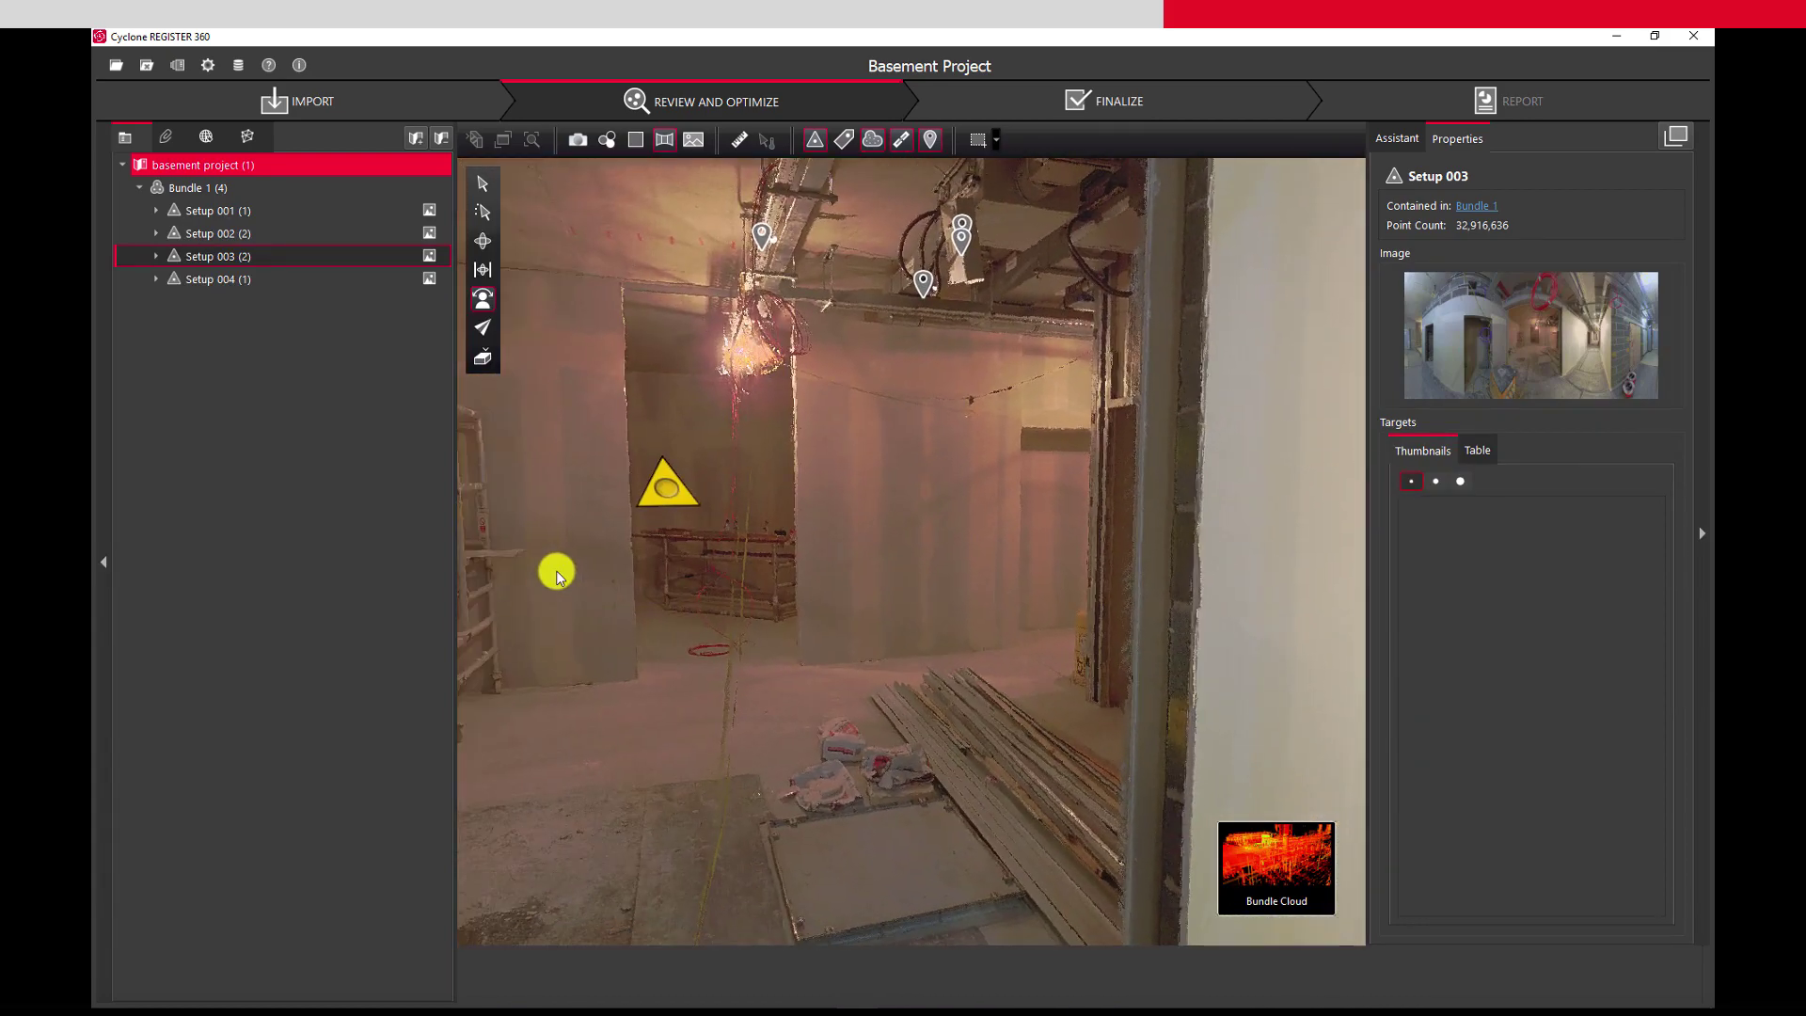
drag(1005, 562, 555, 501)
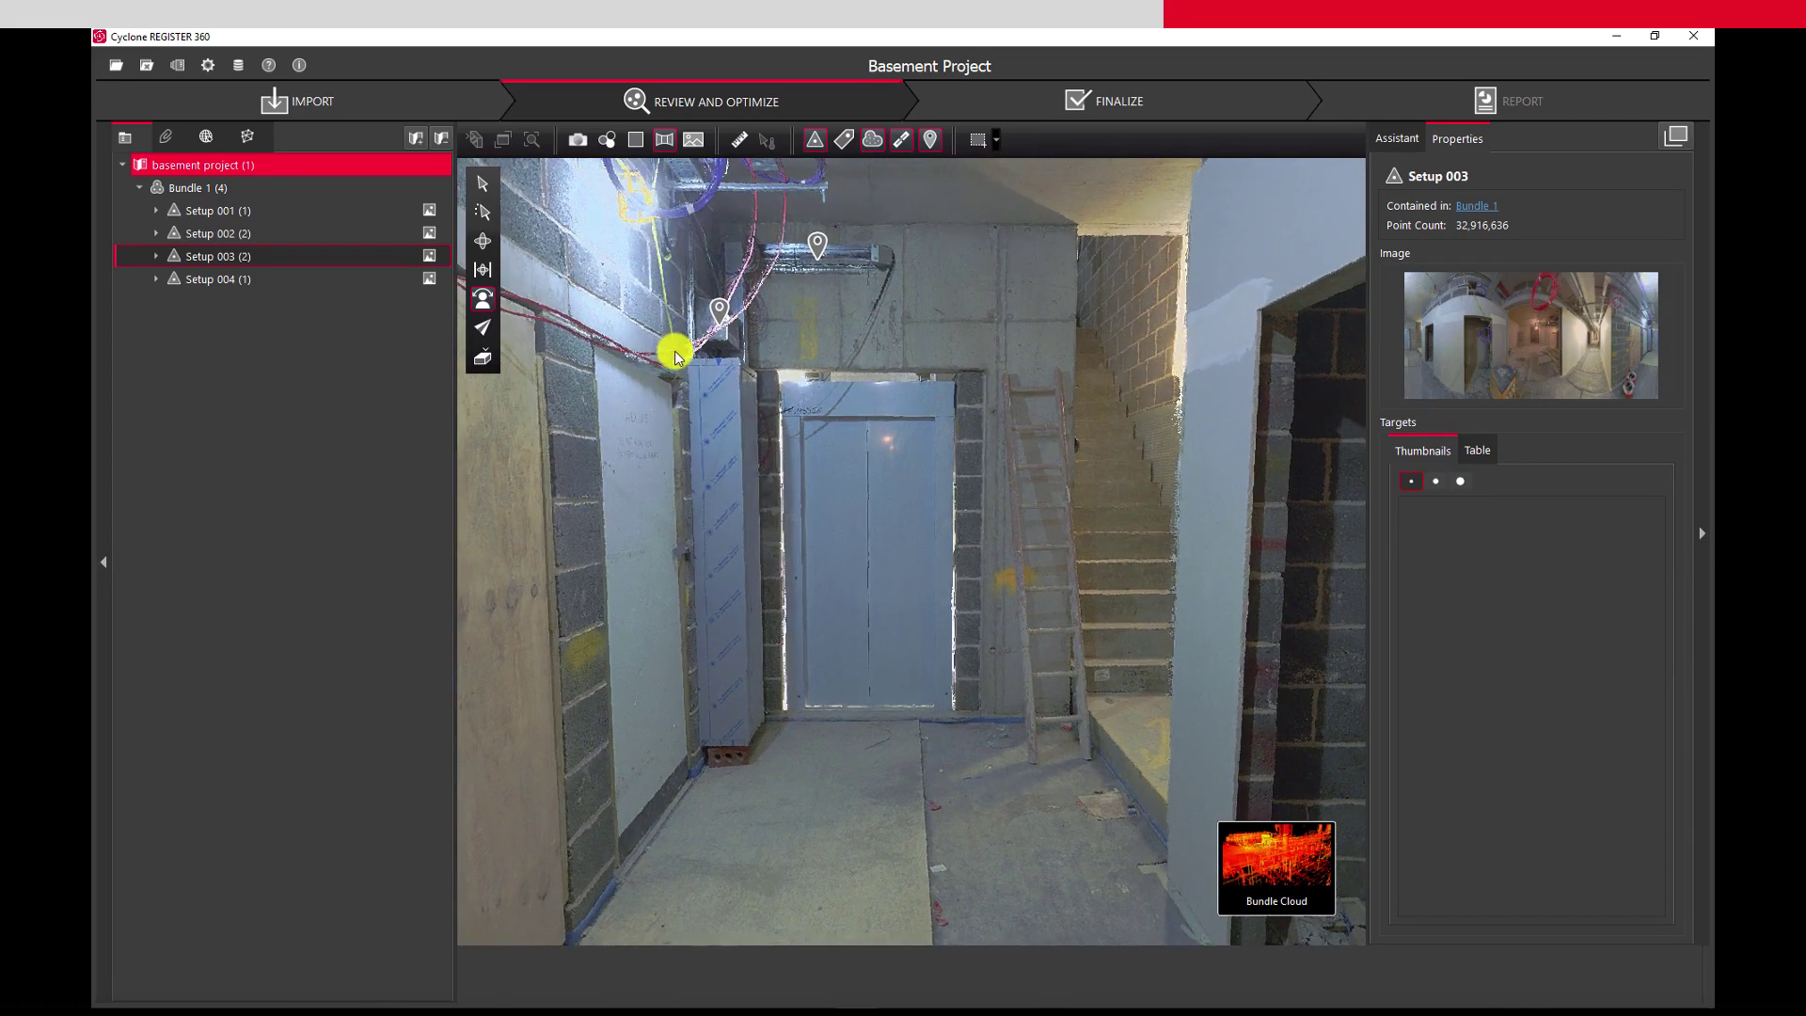
click(717, 313)
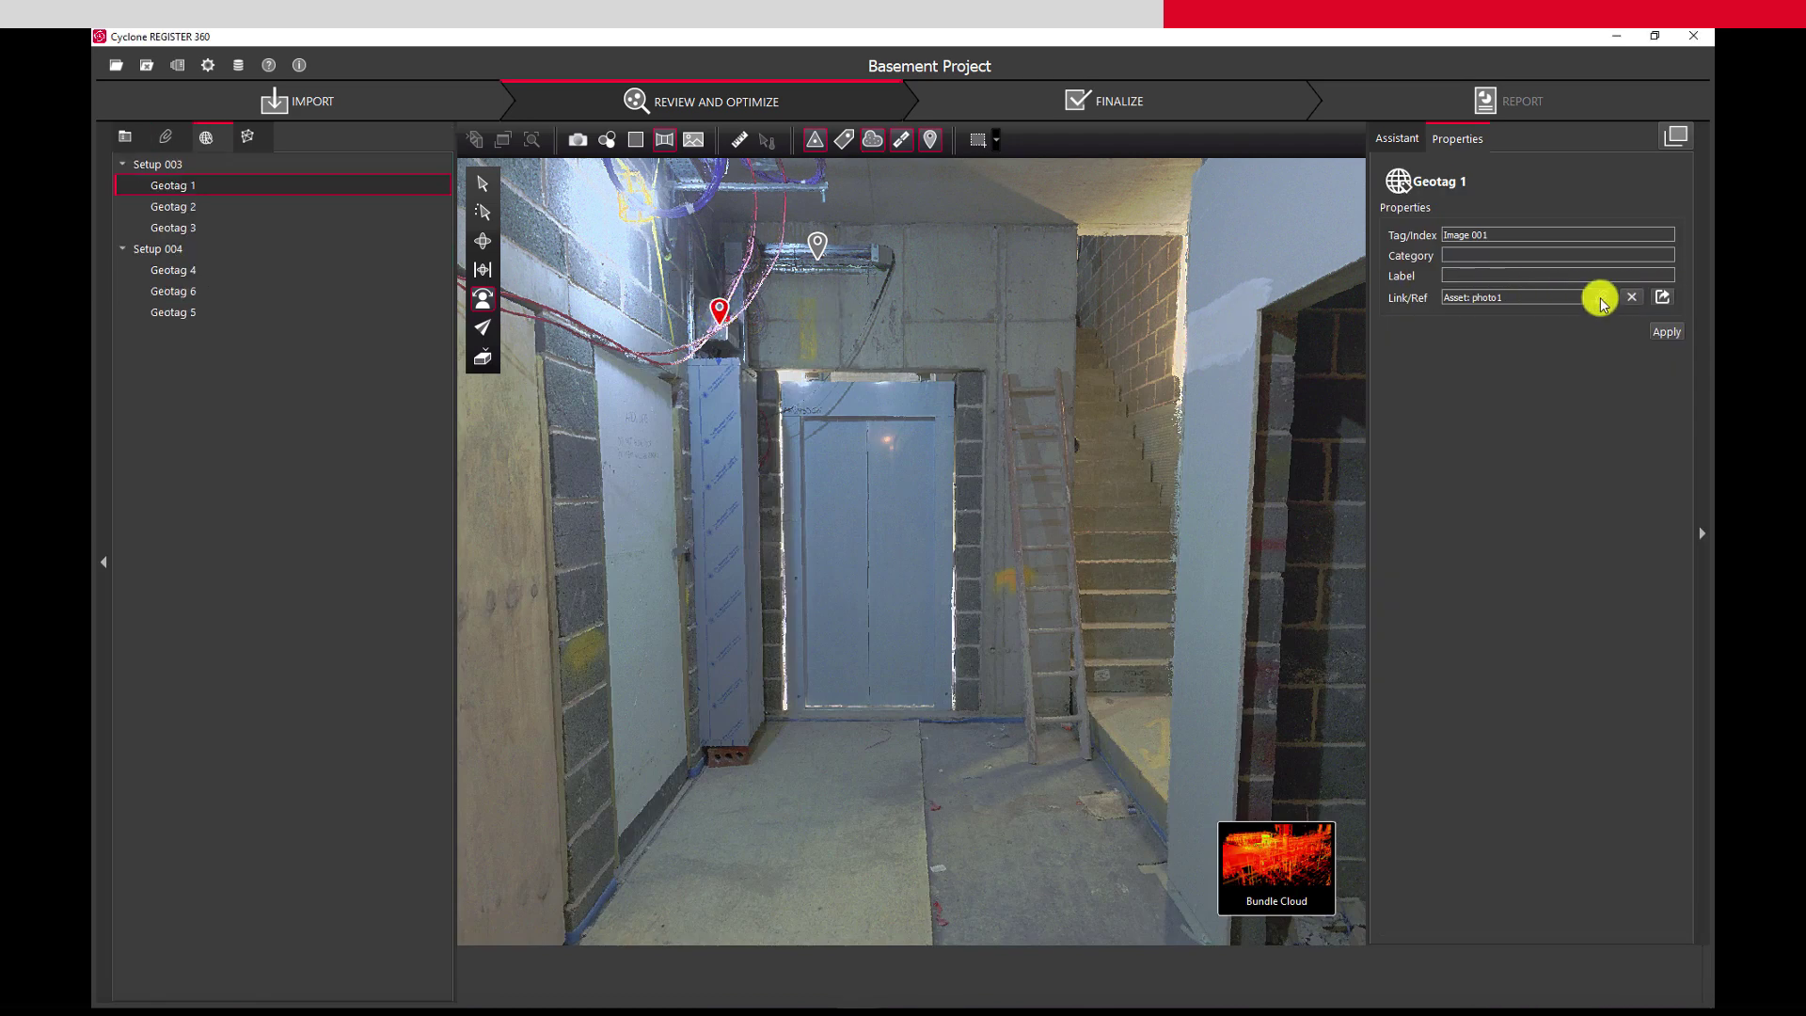
mouse_move(1270, 858)
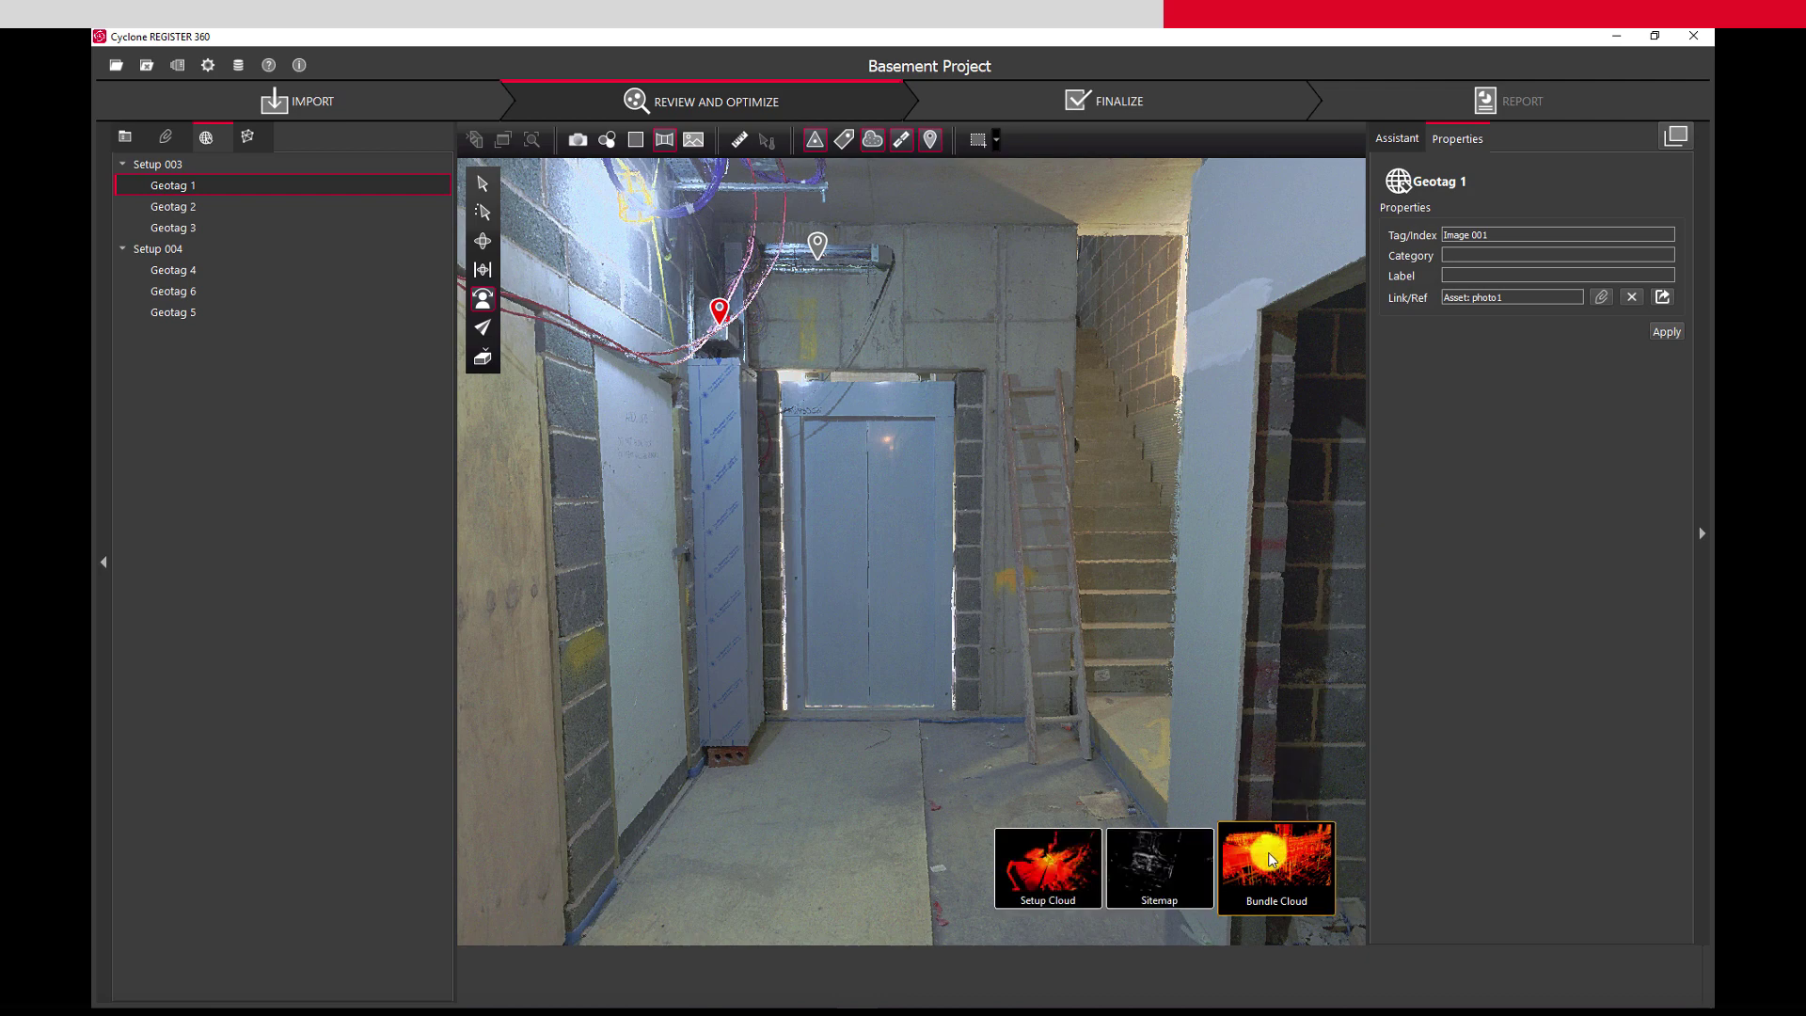
click(1148, 870)
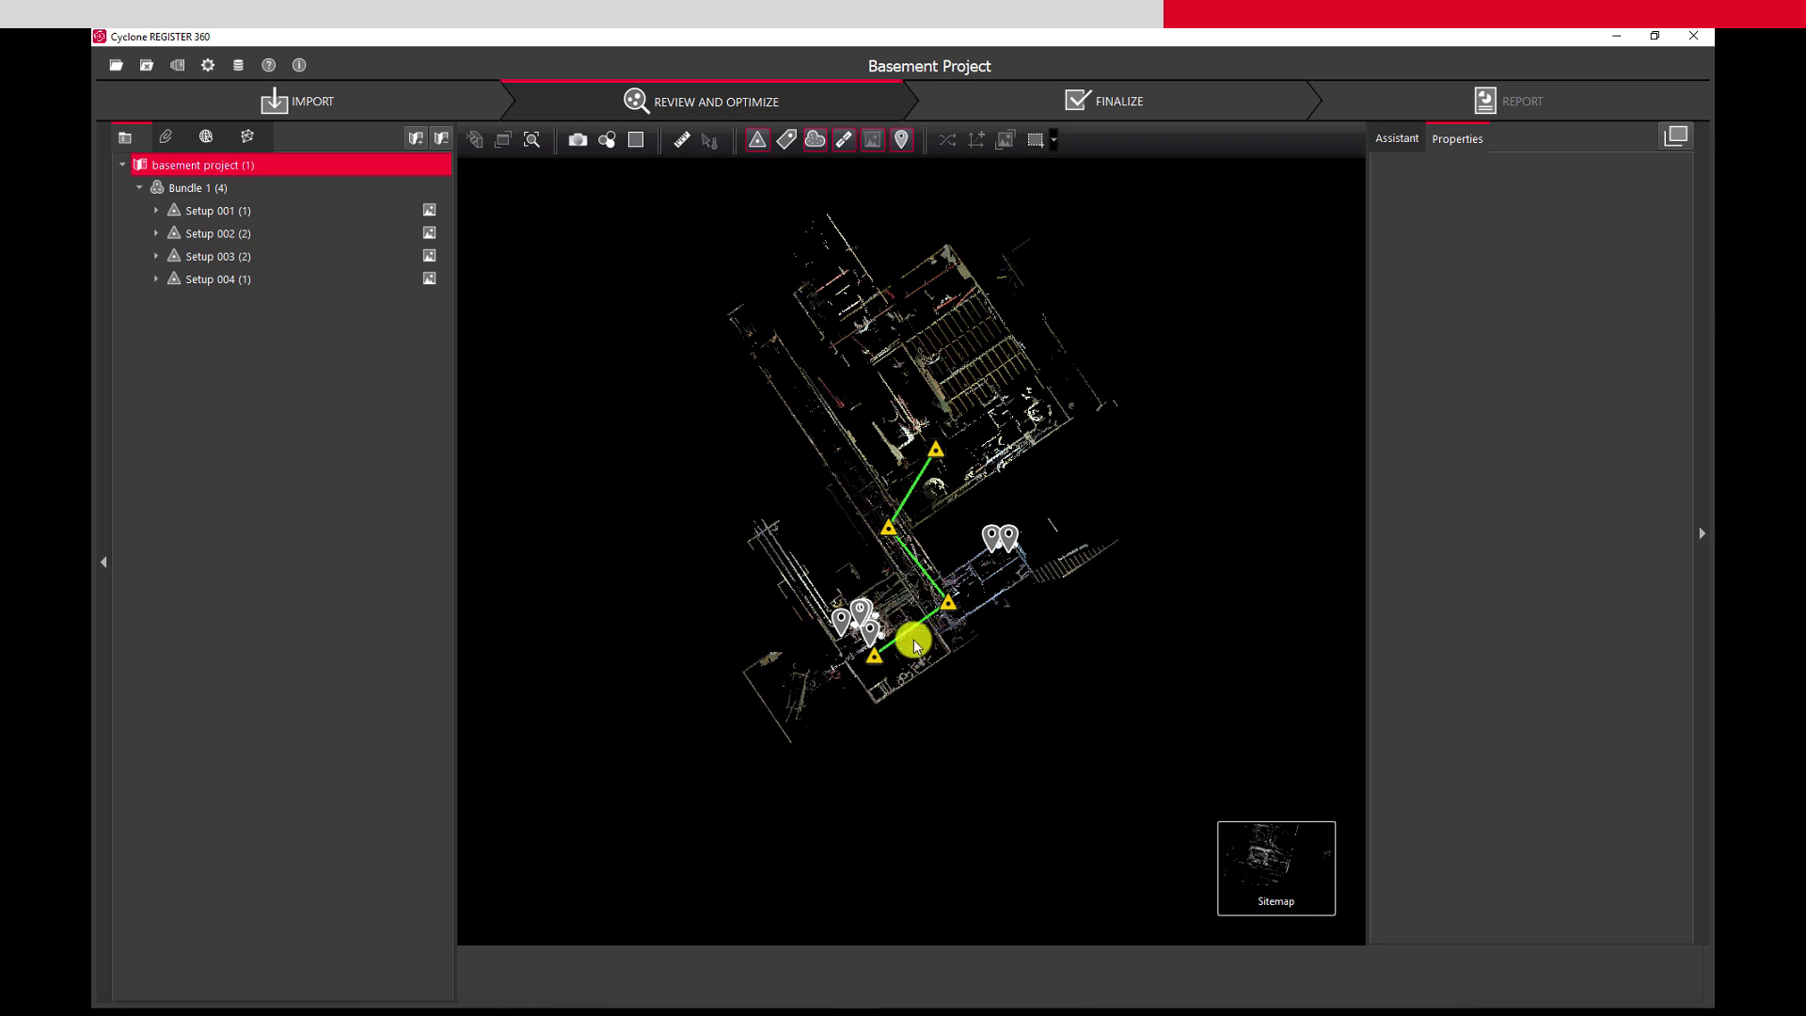
Select Bundle 1 to view its 0.001 m error, 42 % overlap and 65 % strength
click(207, 191)
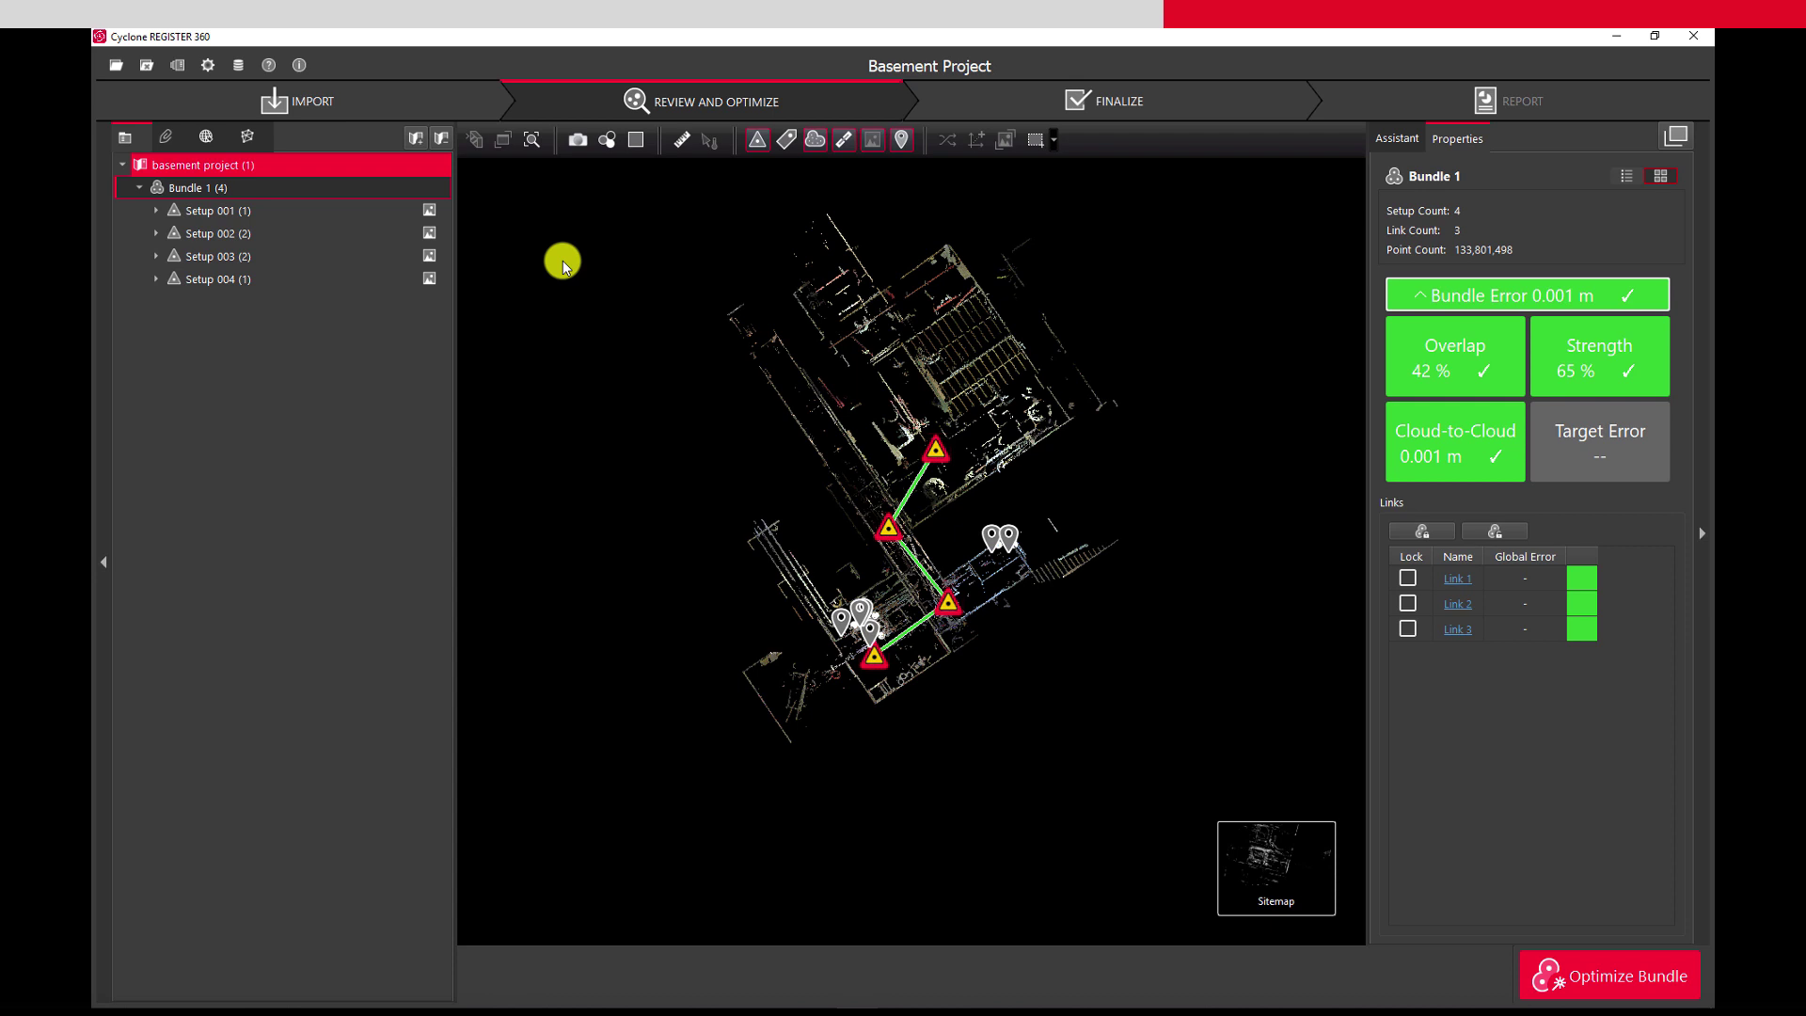
Accept the four-setup bundle in the Finalize stage to generate the registration report
click(1075, 101)
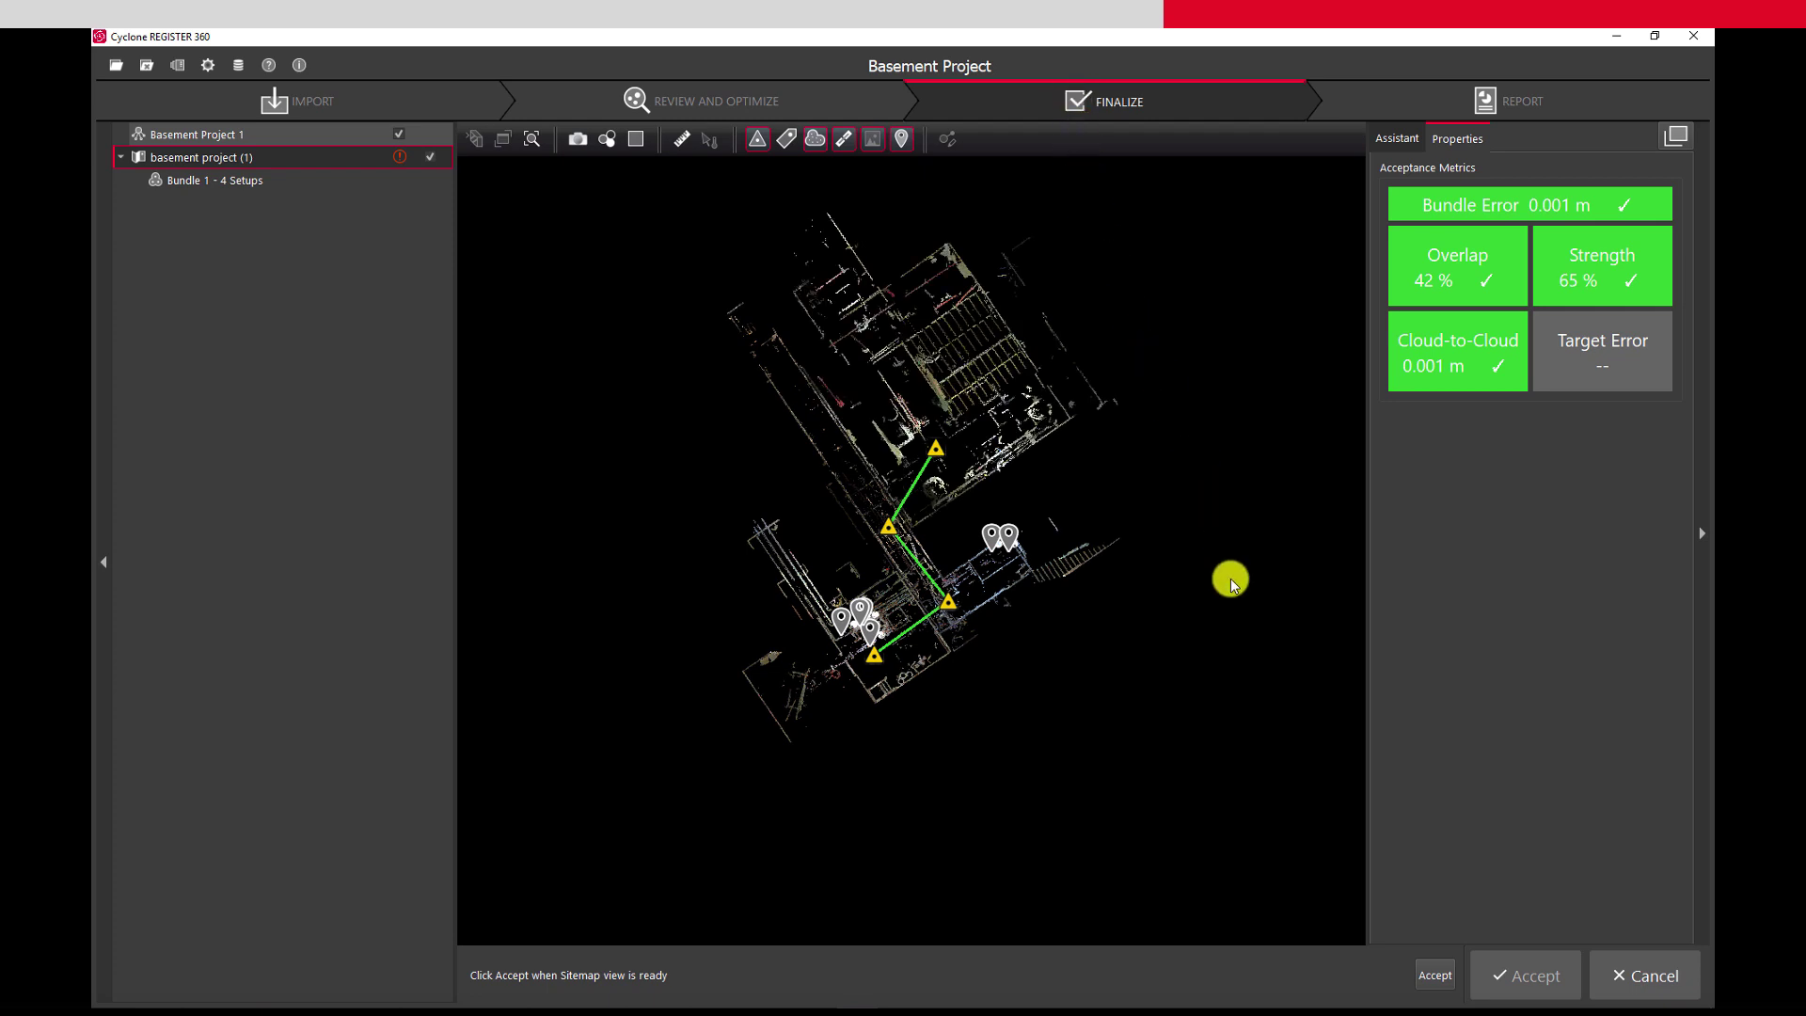
click(1436, 978)
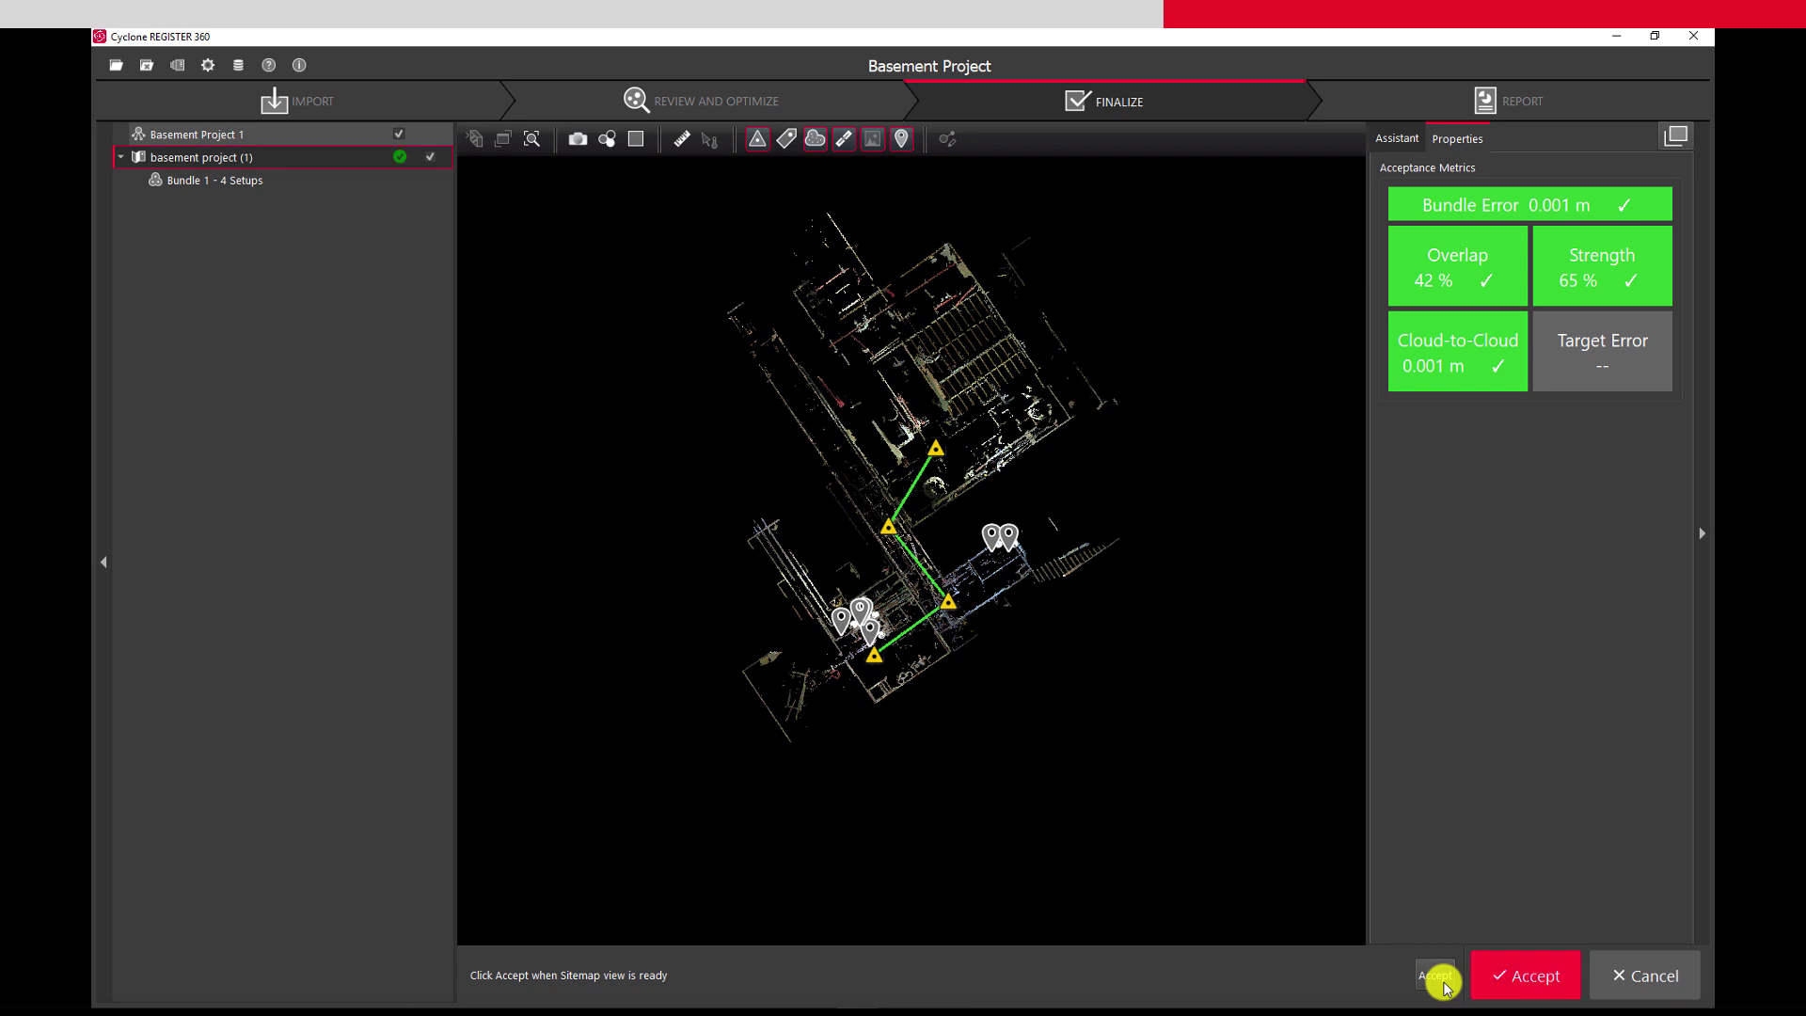
click(1507, 978)
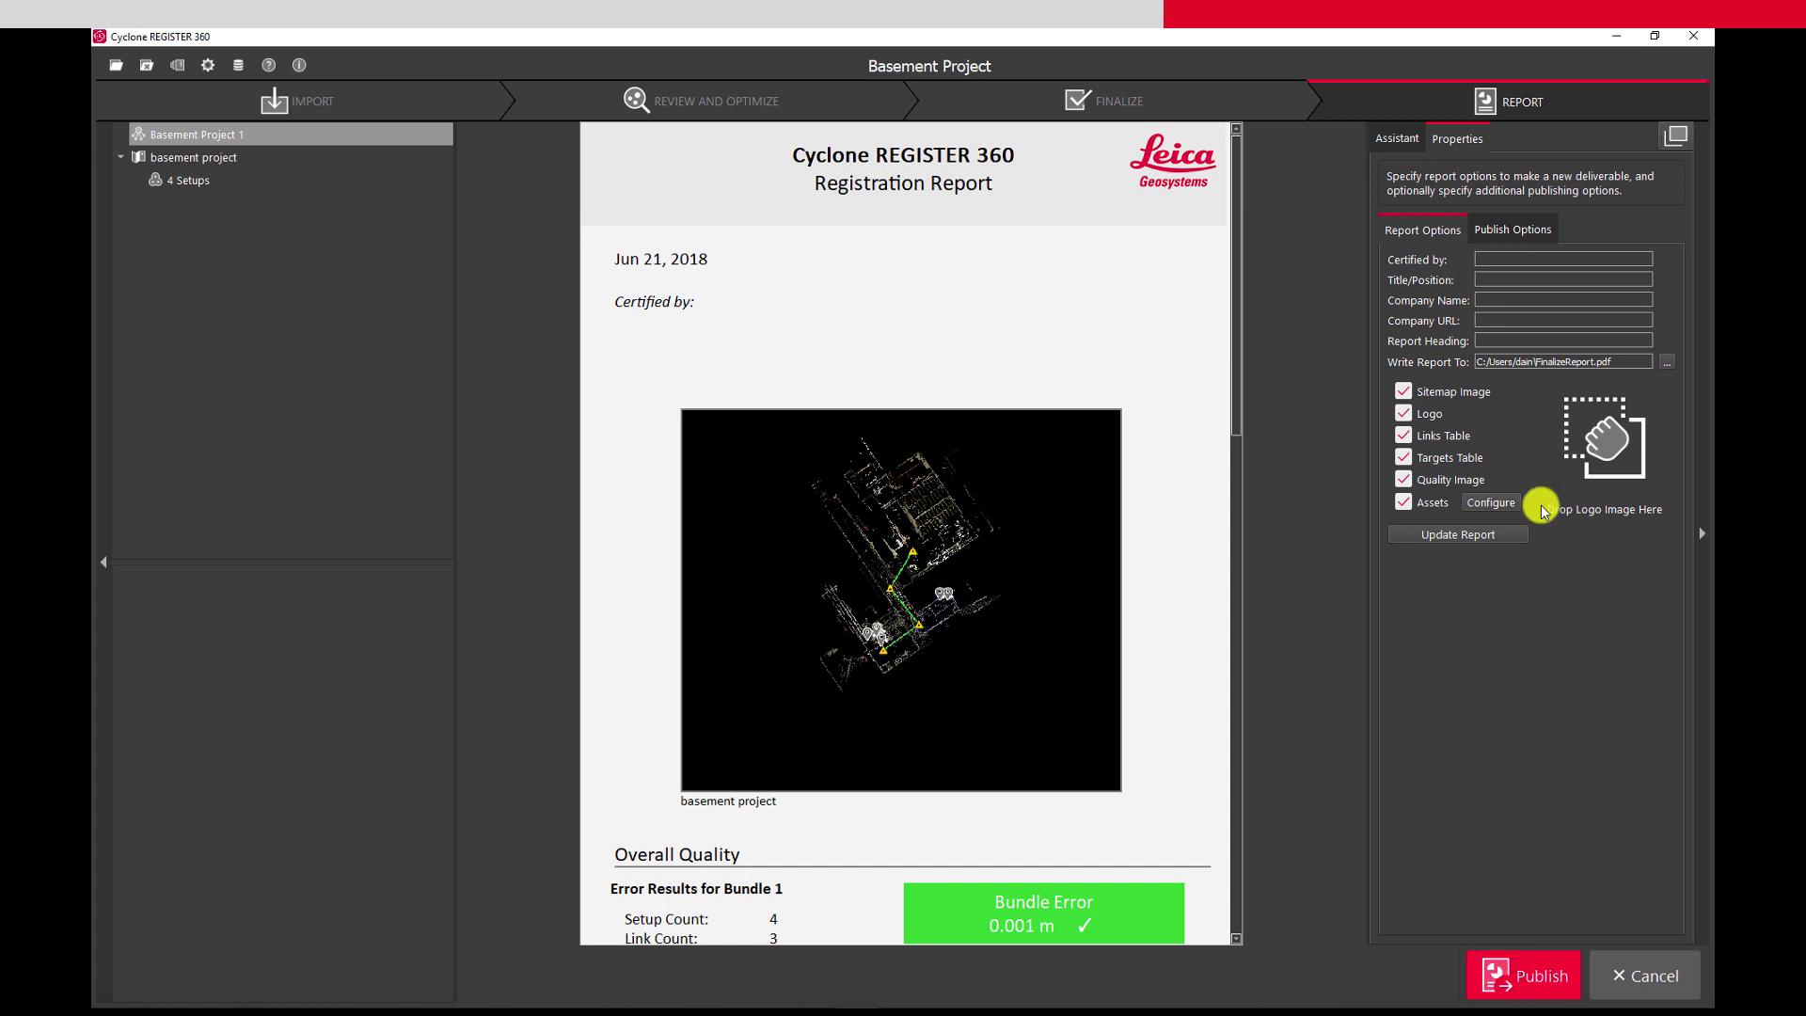
Enter the certifier's name and 'Leica Geosystem' as the company name on the report
click(1517, 257)
text(A)
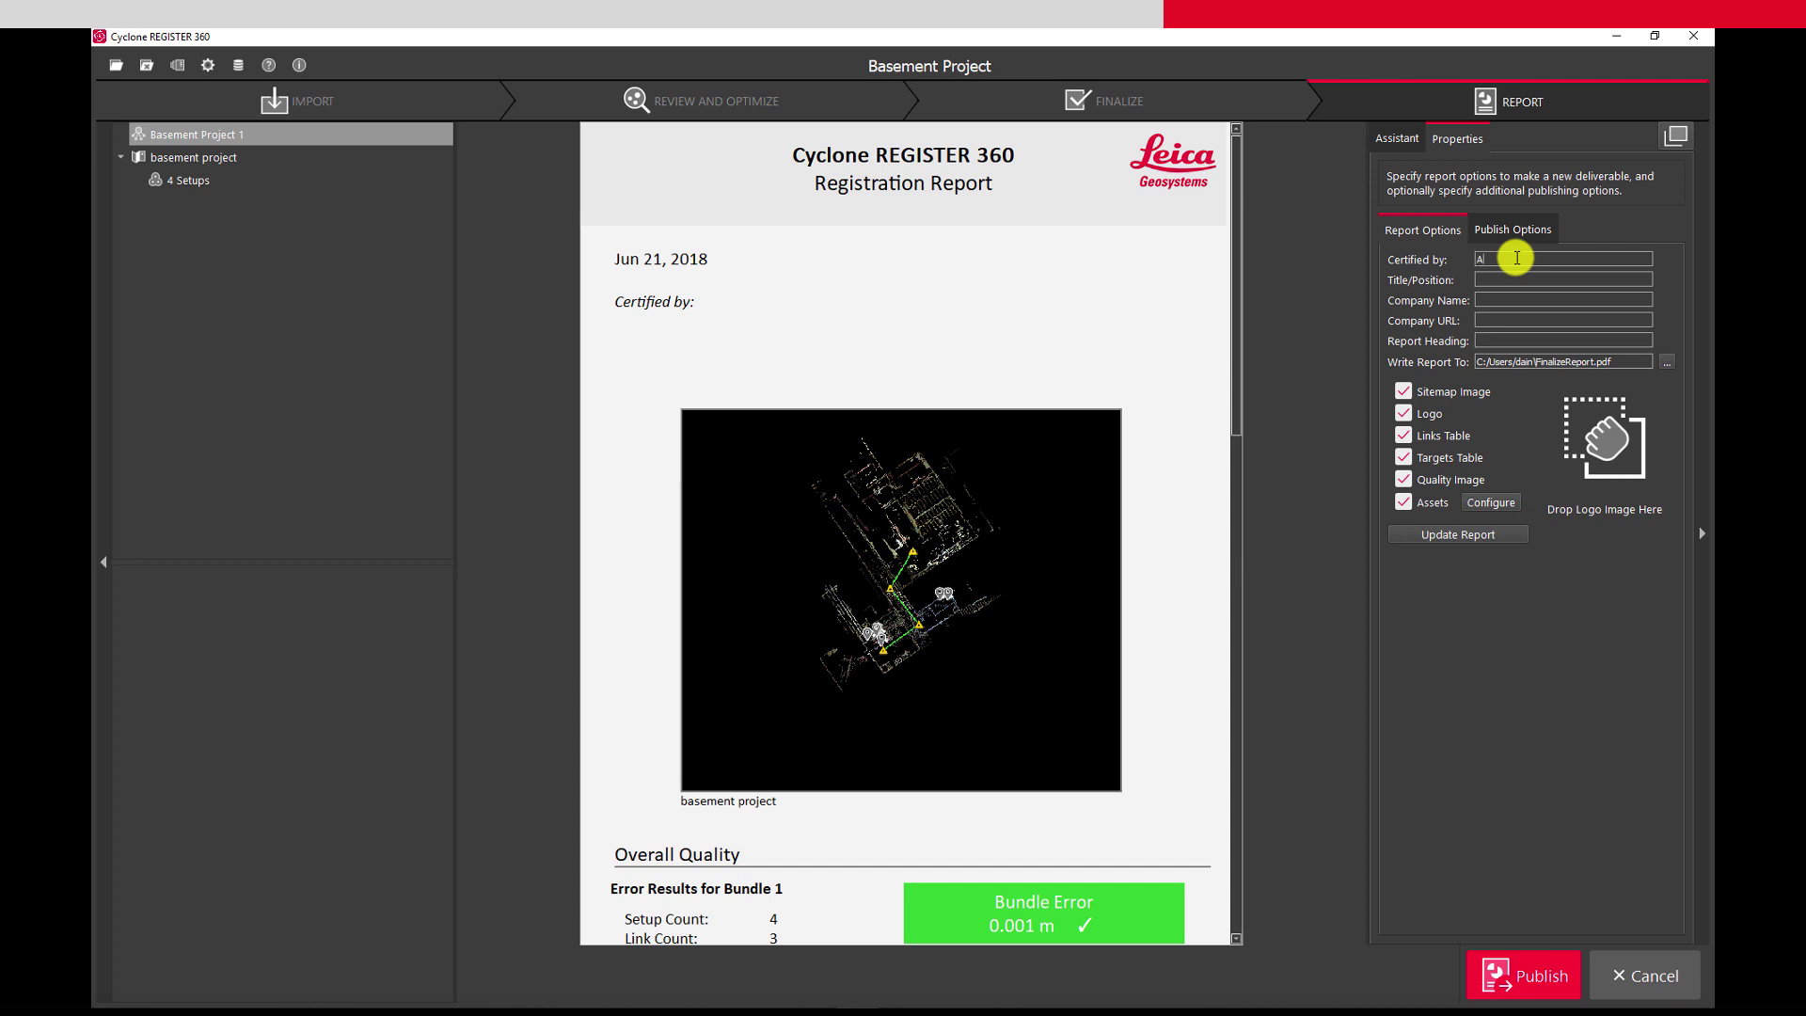
text( N Other)
click(1490, 301)
text(Le)
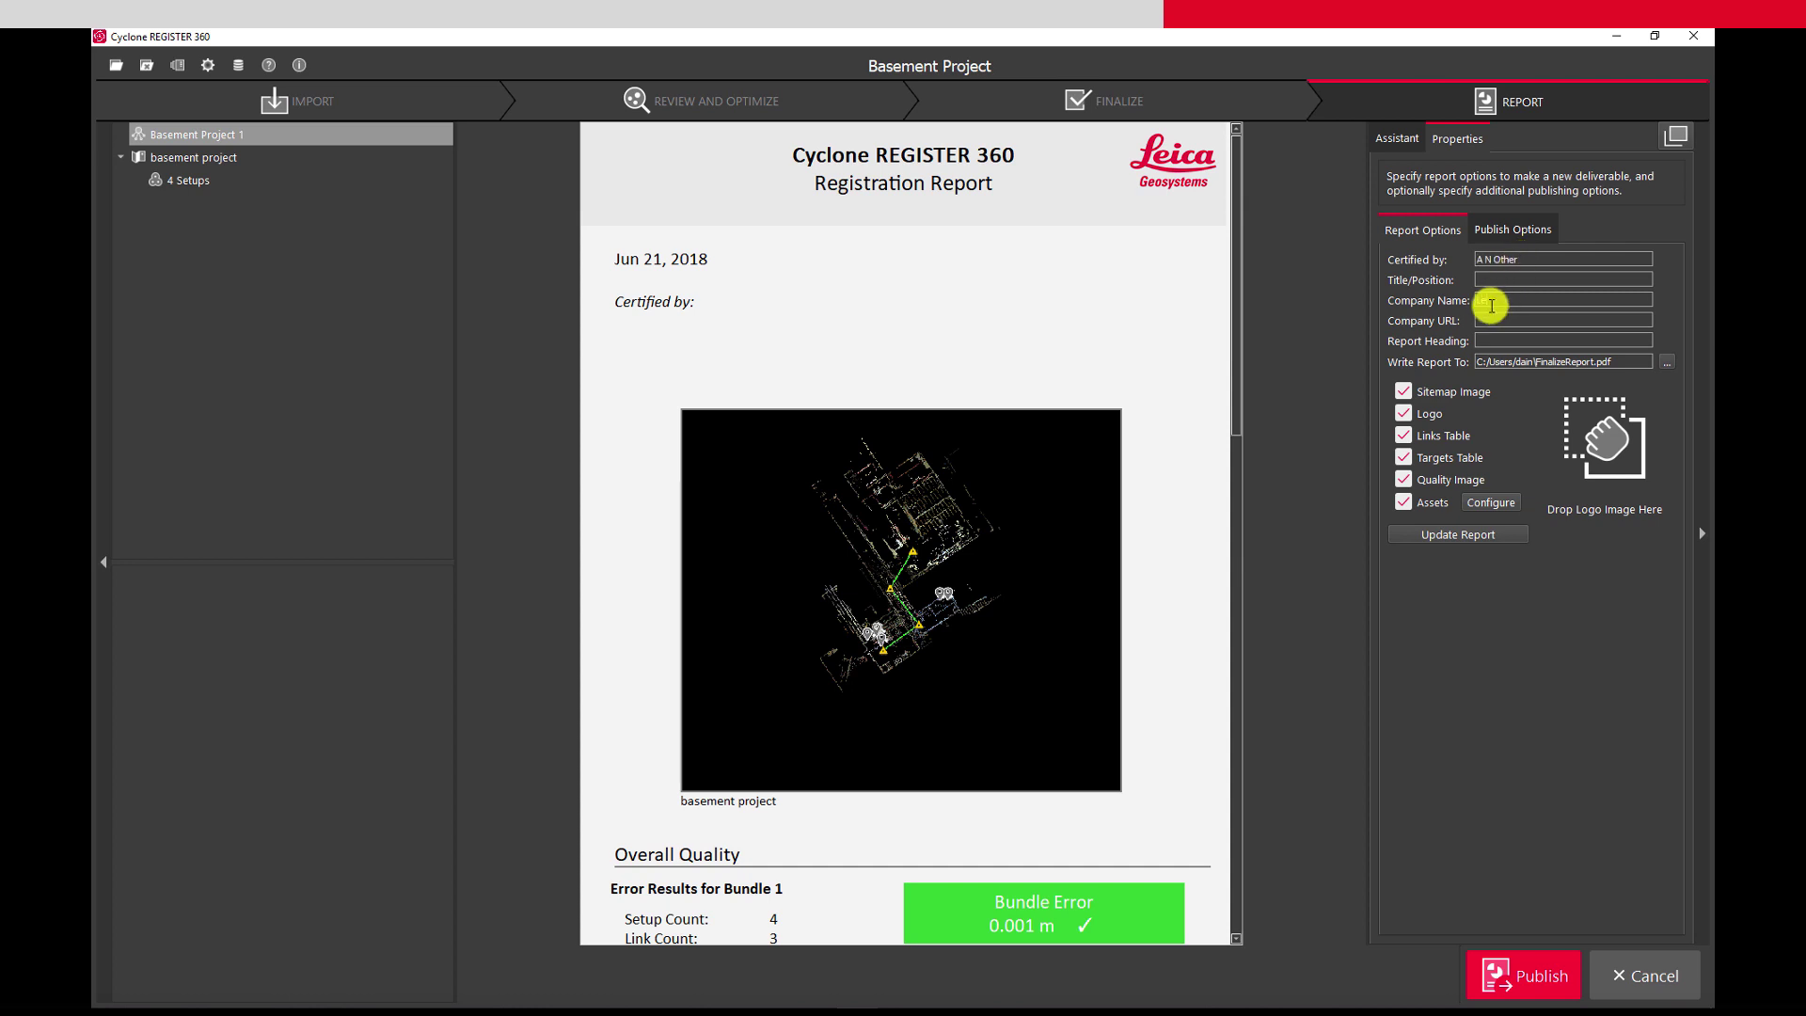
text(ica Geosystems)
Set publish options to LGS File with the point cloud included and TruView Local off
click(1502, 231)
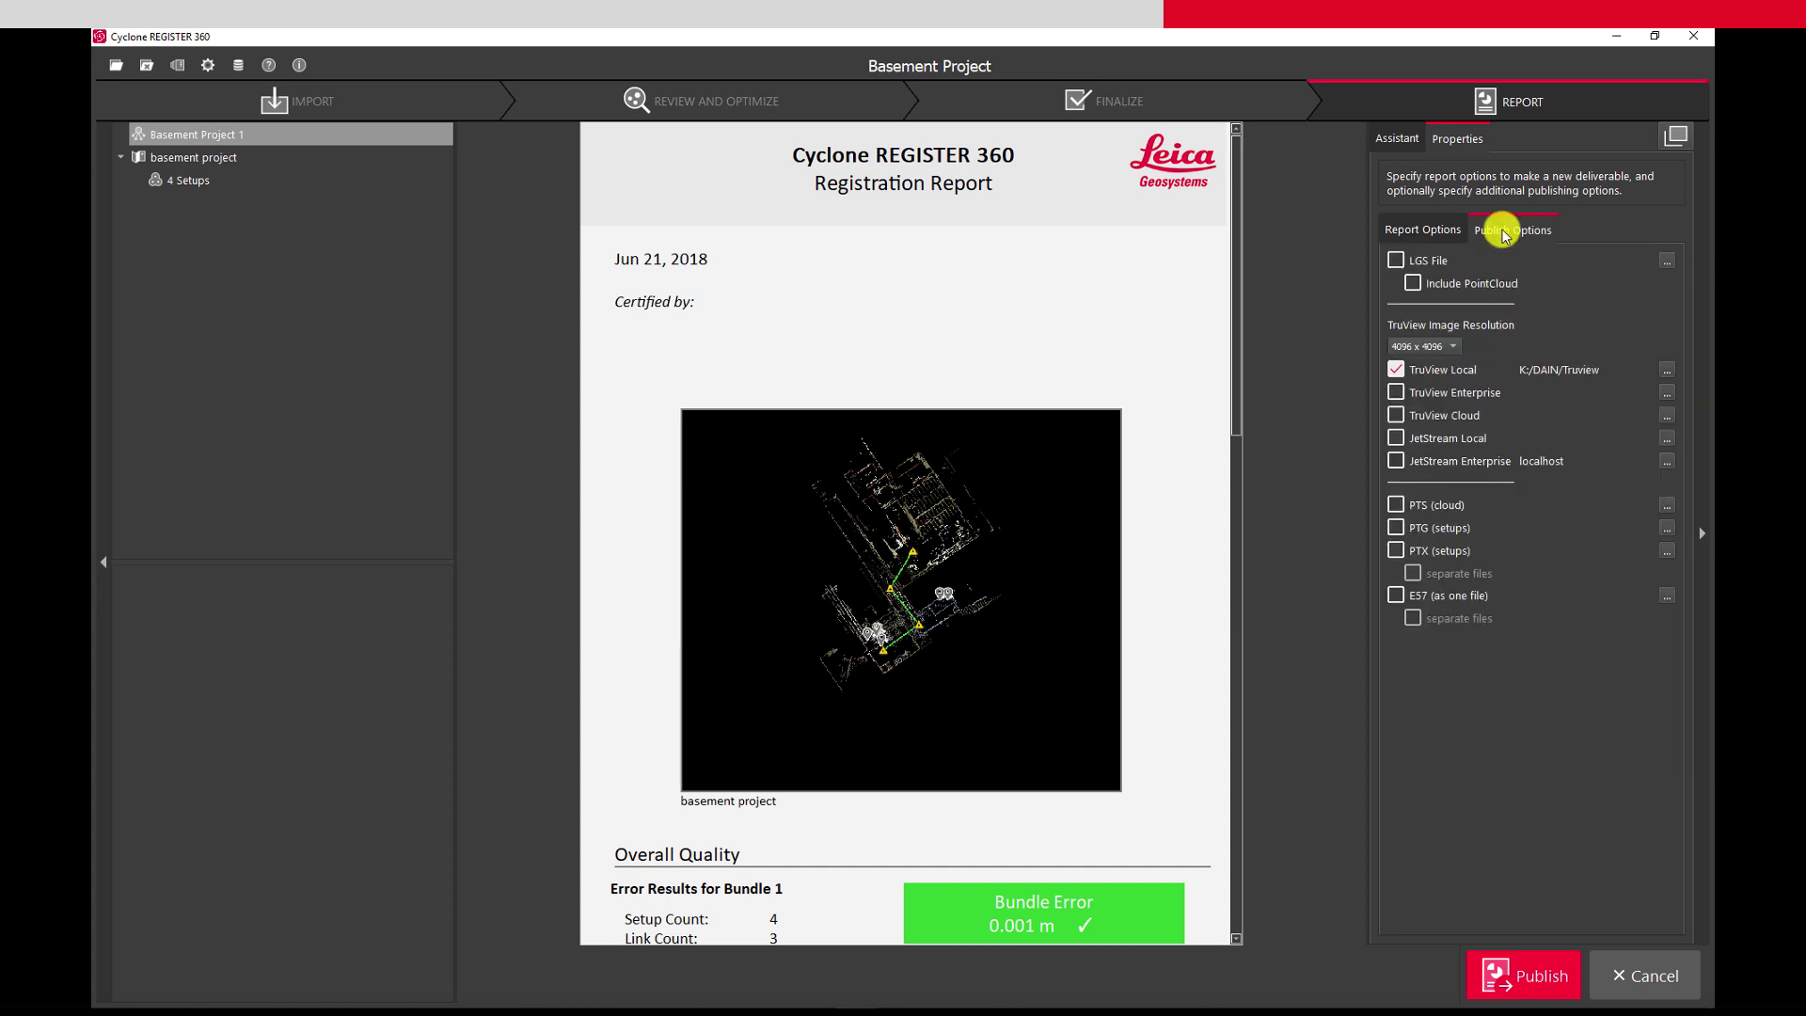
click(1395, 260)
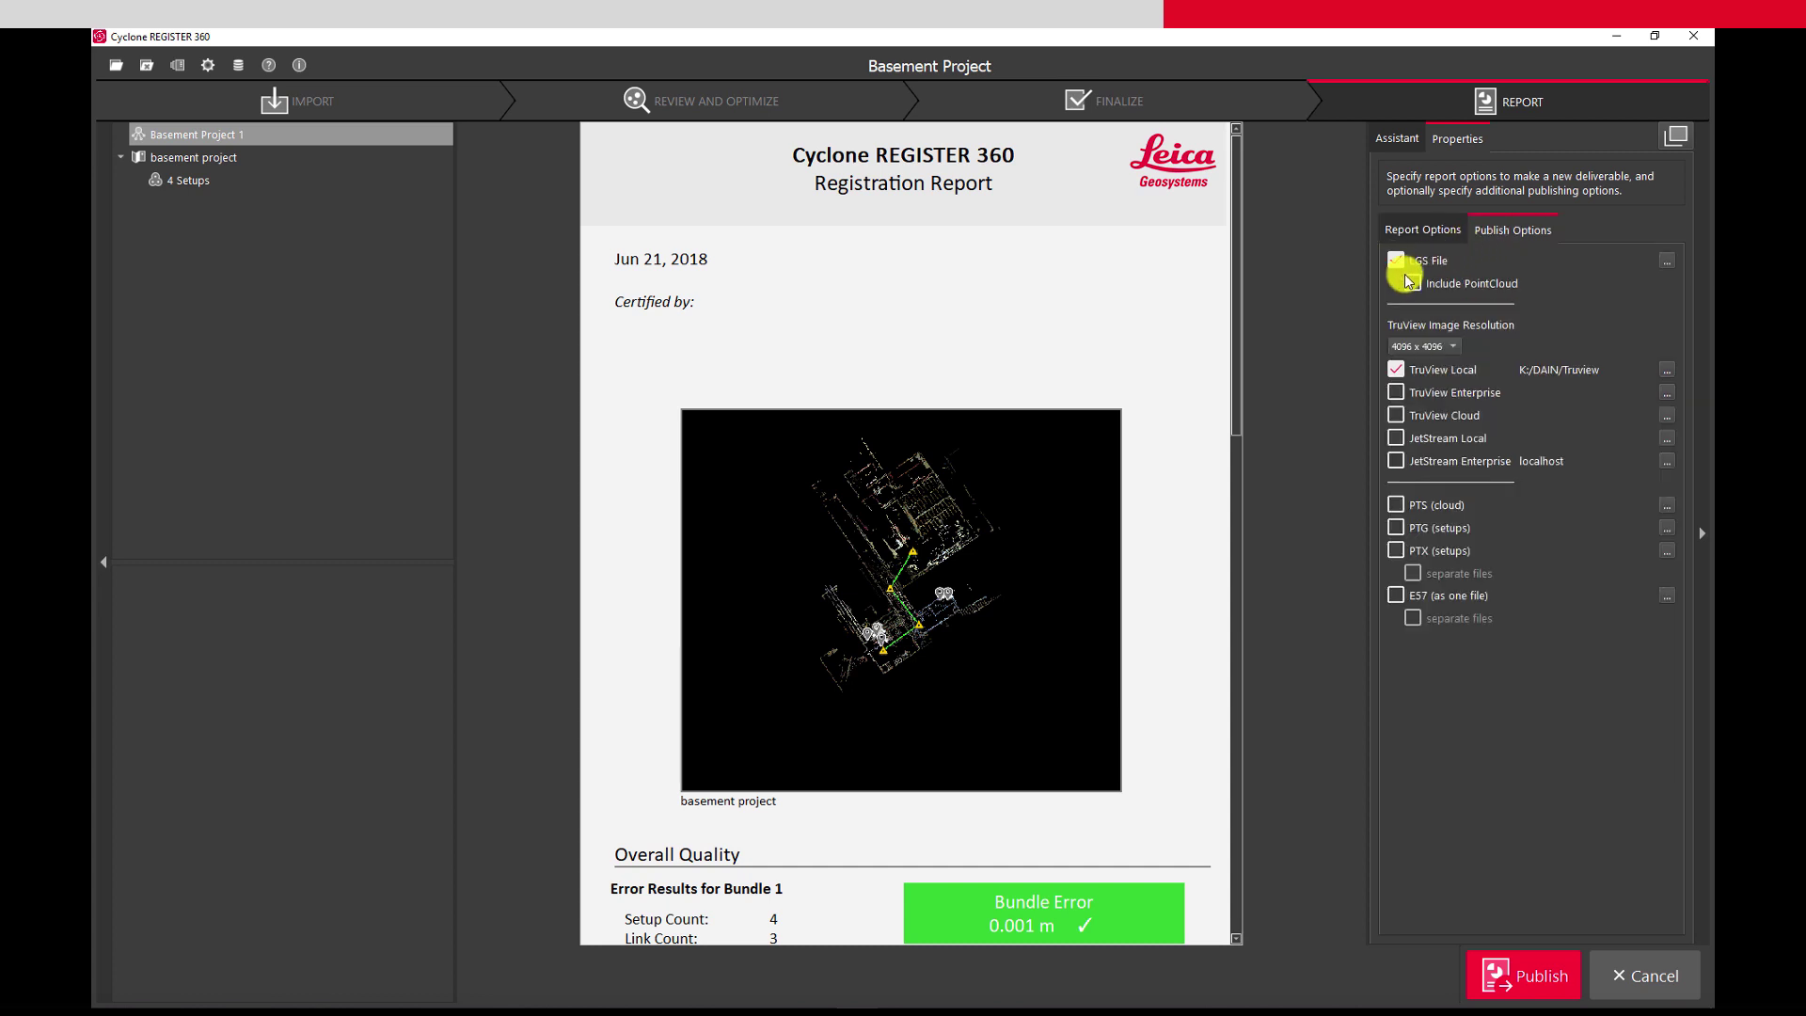
click(1413, 283)
click(1396, 368)
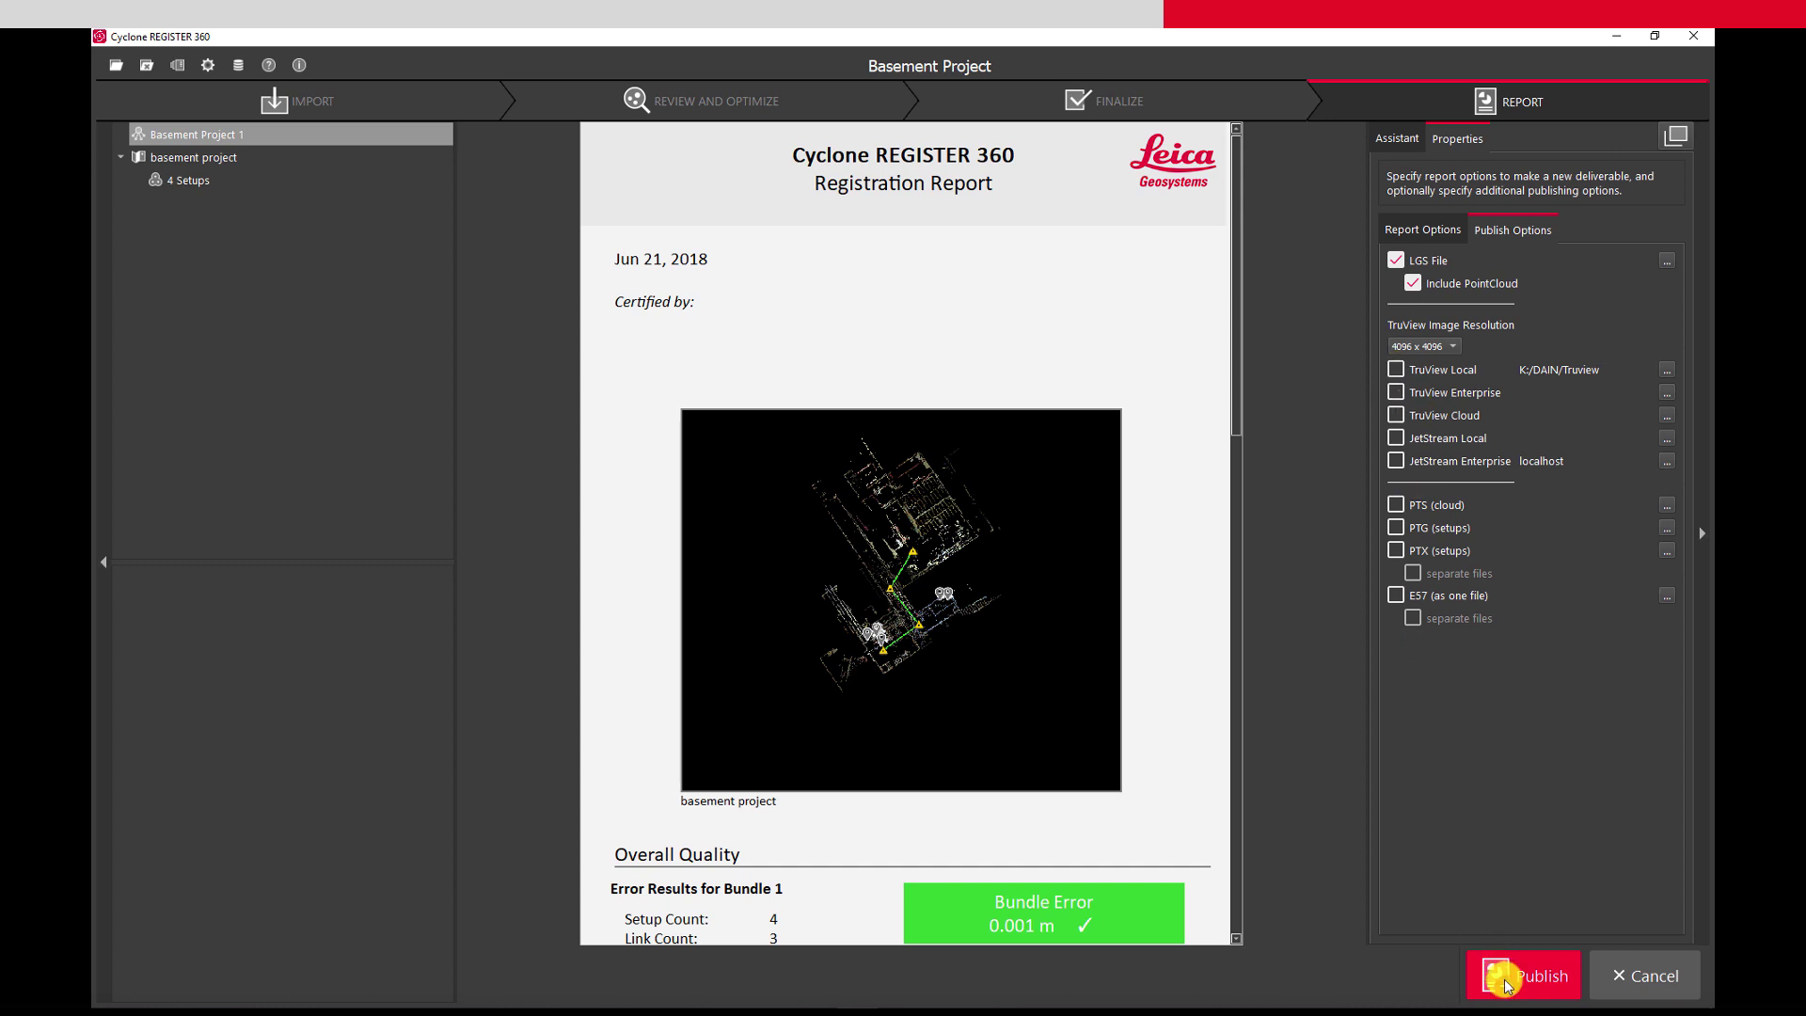